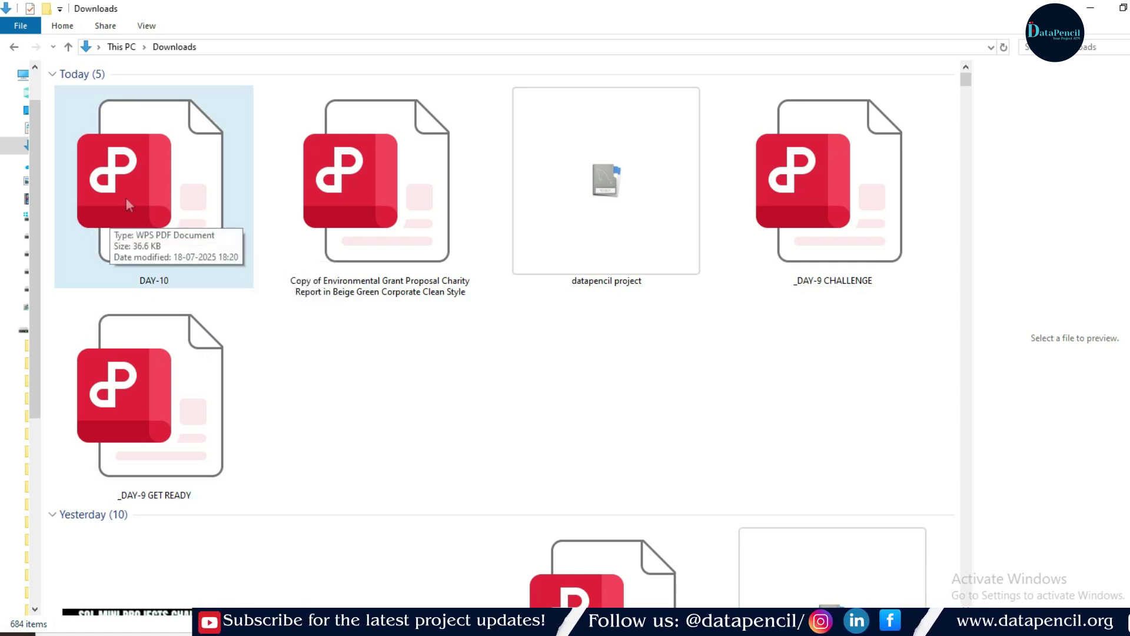
Open DAY-10.pdf with Google Chrome from File Explorer's Open with menu
right_click(182, 167)
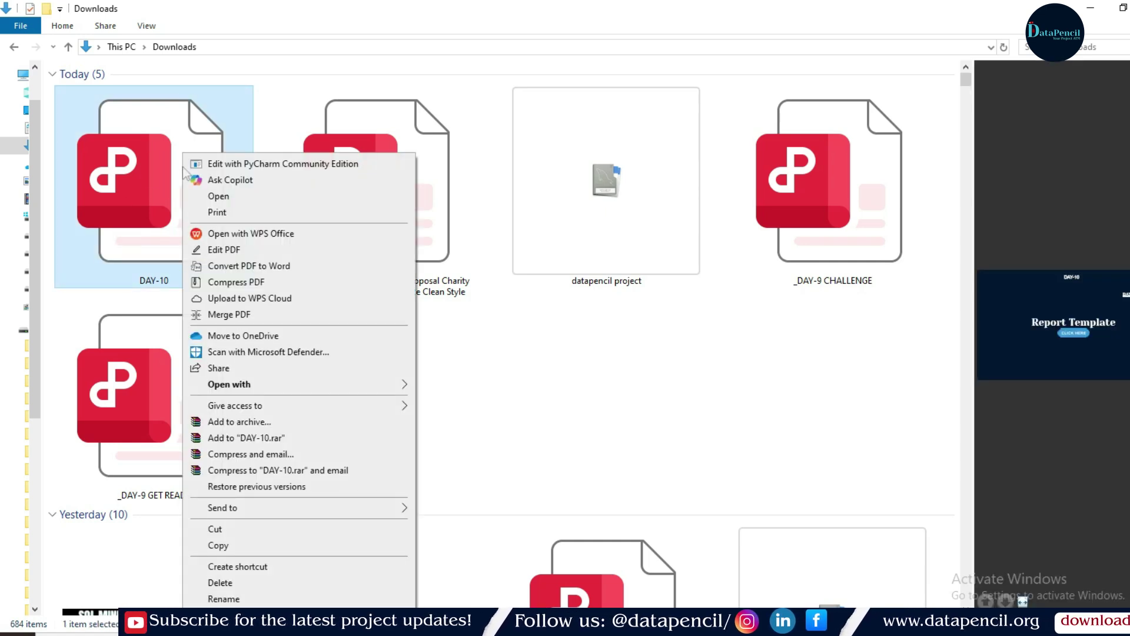
mouse_move(267, 386)
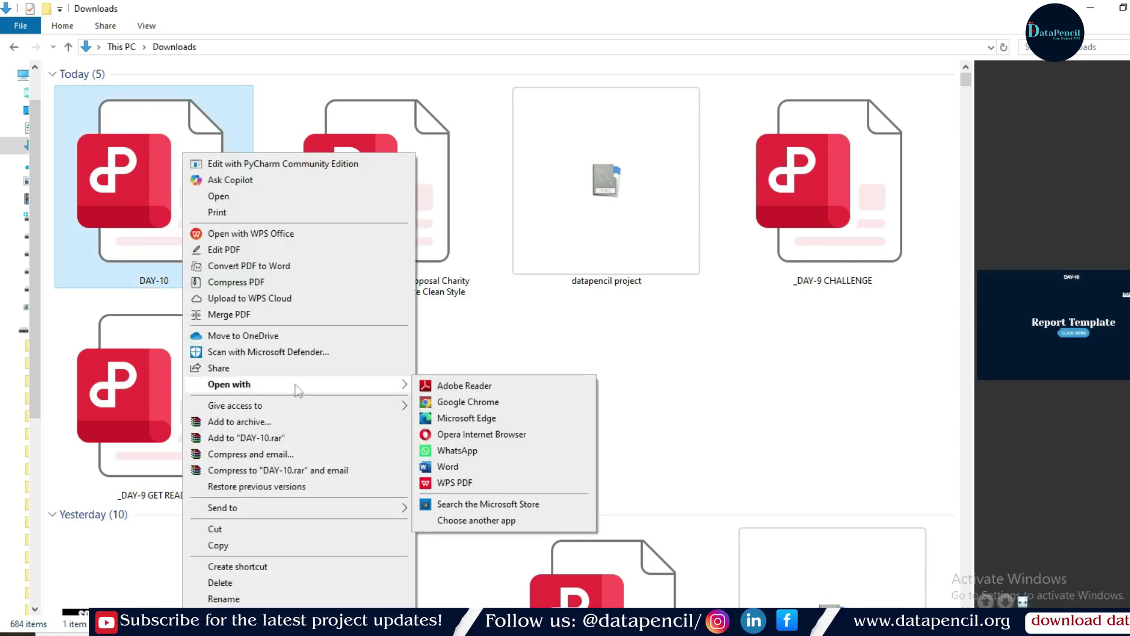
click(445, 403)
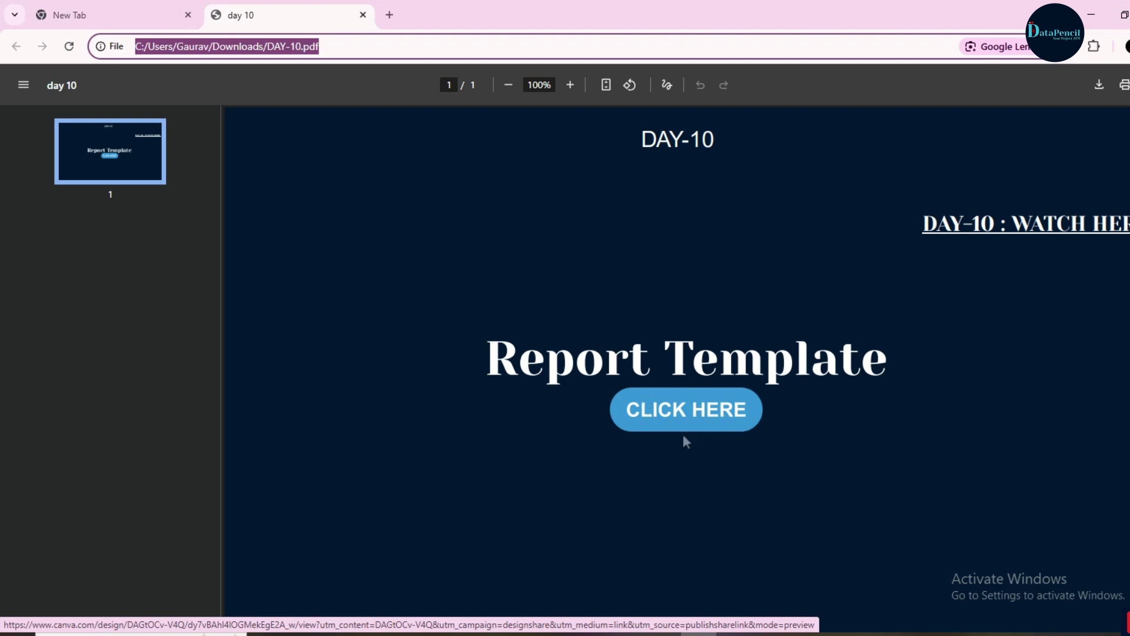
Follow the PDF's CLICK HERE link to the Canva template preview
click(701, 421)
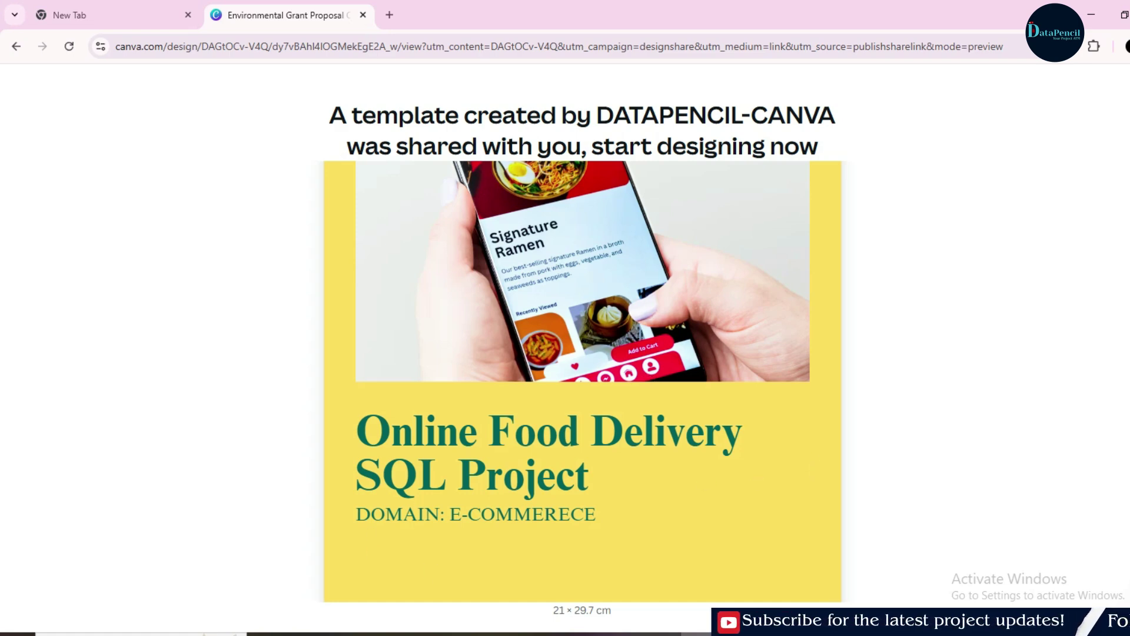
Open an editable copy of the Online Food Delivery SQL Project template from View template
scroll(419, 367, down, 2)
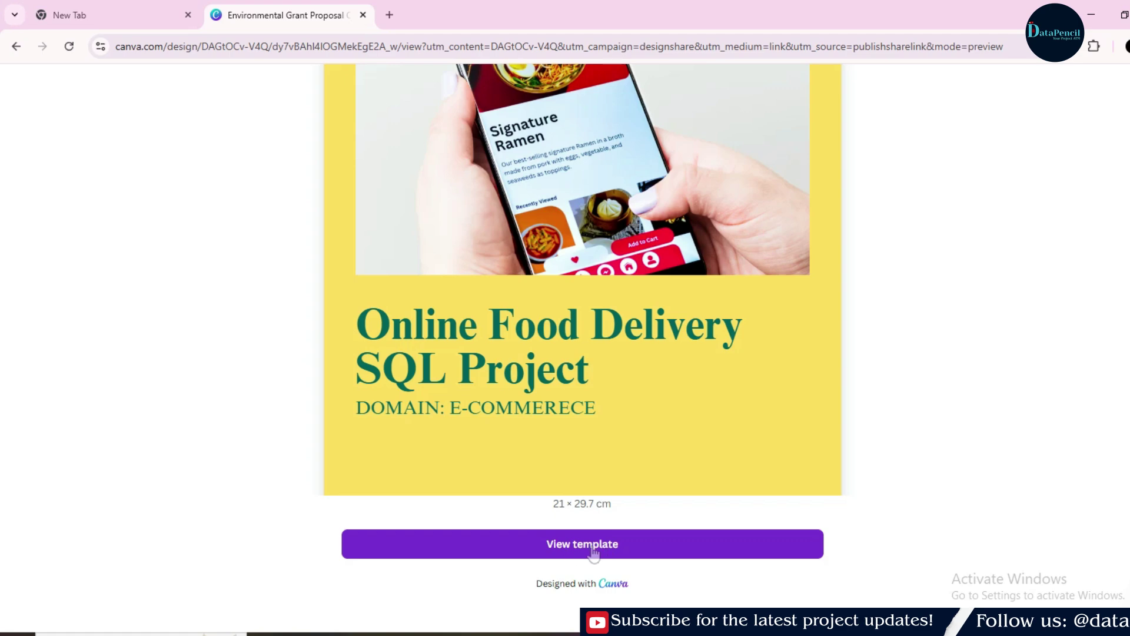
click(561, 553)
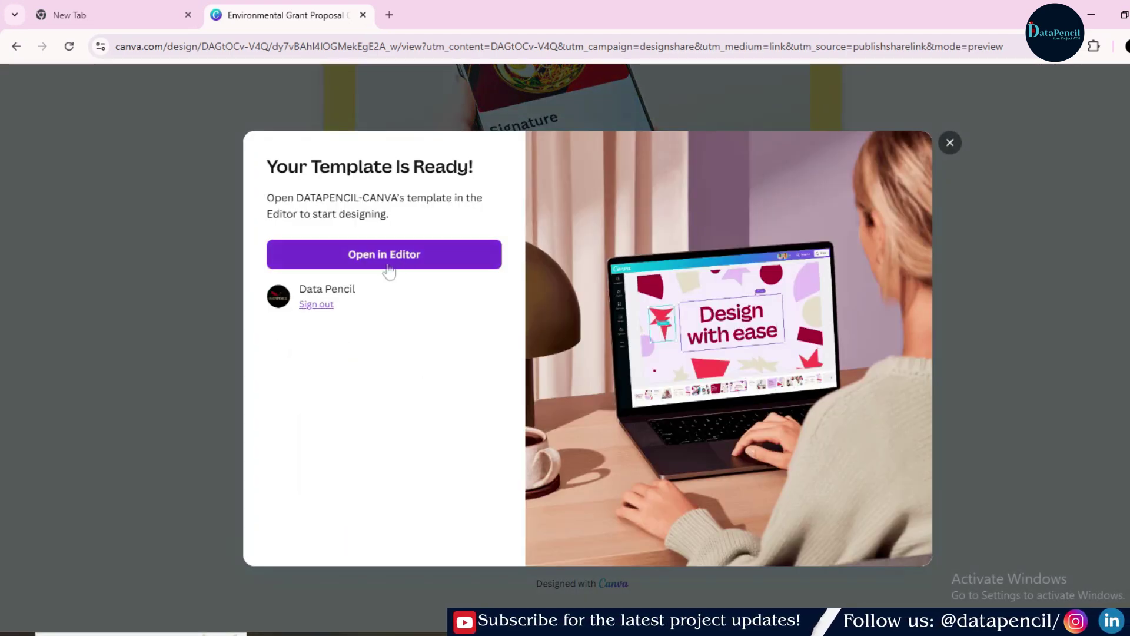
click(372, 259)
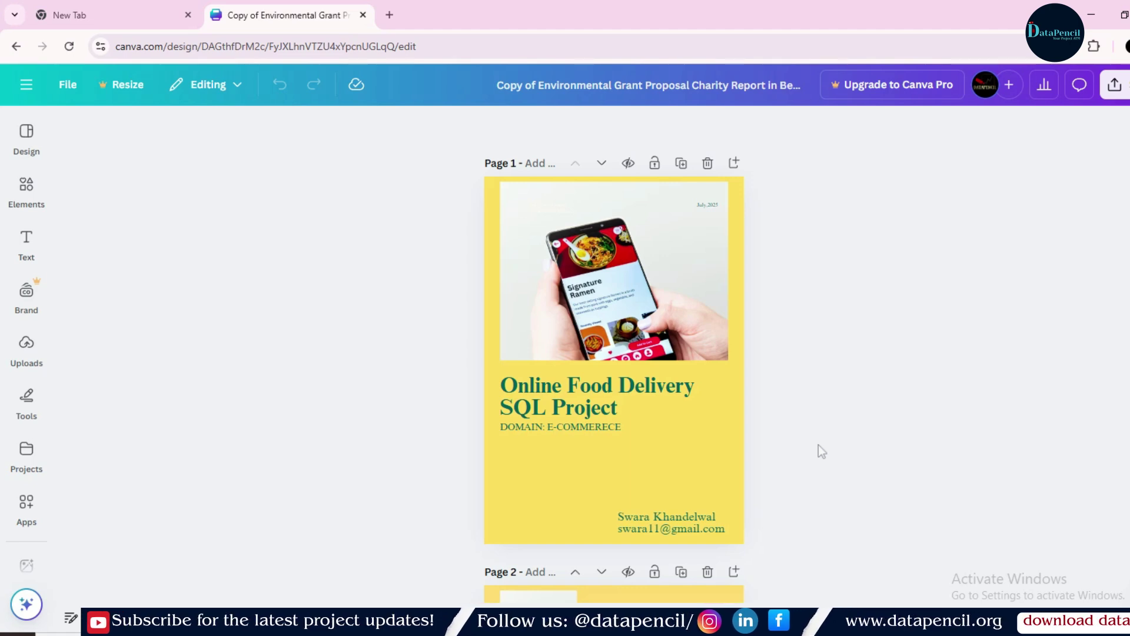
Go to page 6 and zoom in on the Q1: Total Orders by City content
scroll(818, 445, down, 1)
scroll(818, 445, down, 20)
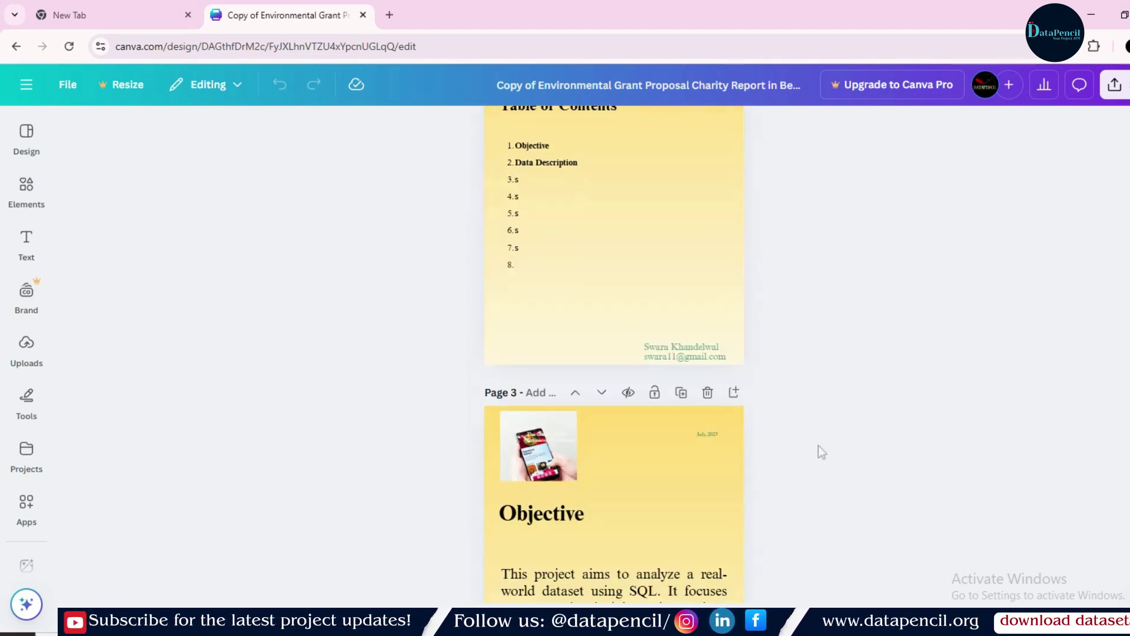
scroll(819, 446, down, 15)
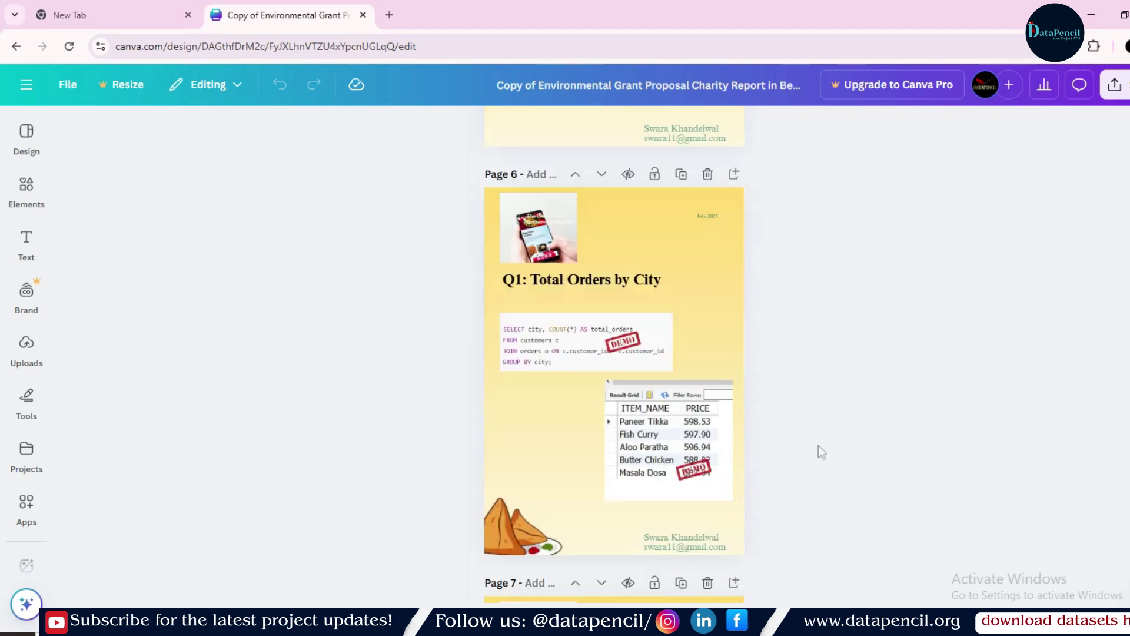
click(678, 311)
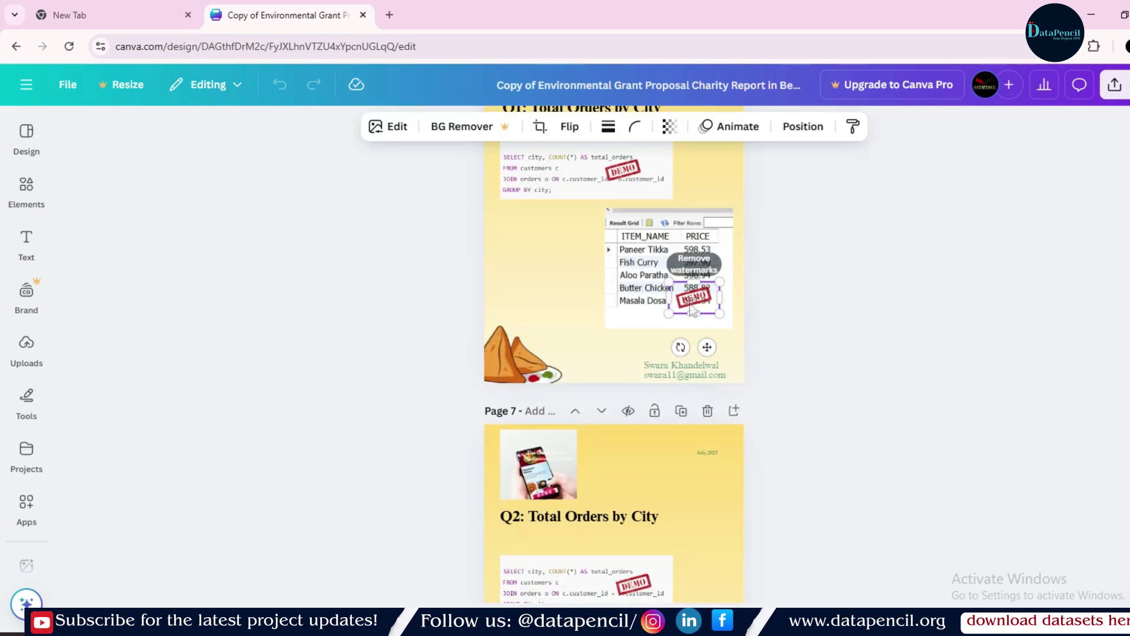
scroll(706, 470, up, 2)
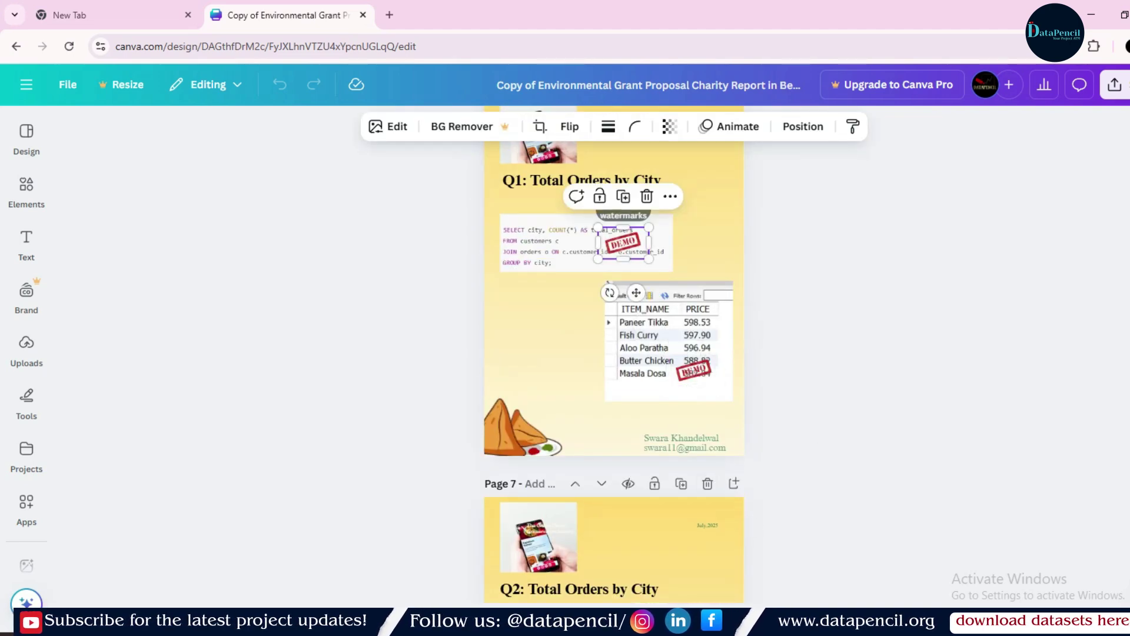
key(ctrl+plus)
key(ctrl+plus)
scroll(648, 353, up, 6)
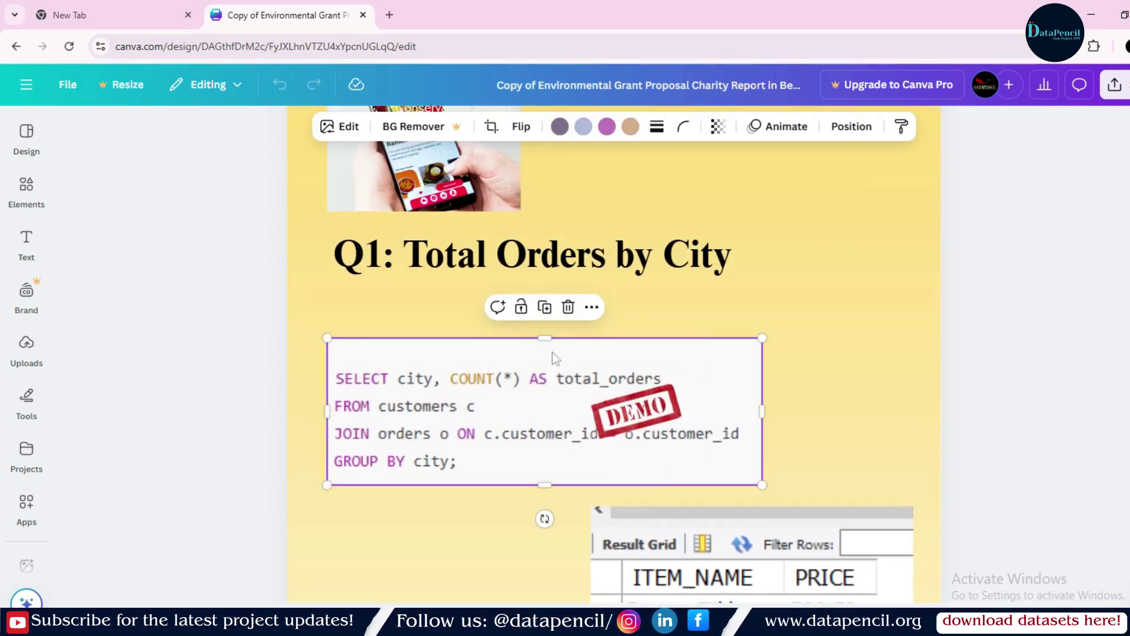
Delete the DEMO stamp over the Q1 SQL query, leaving the result-grid stamp
click(636, 412)
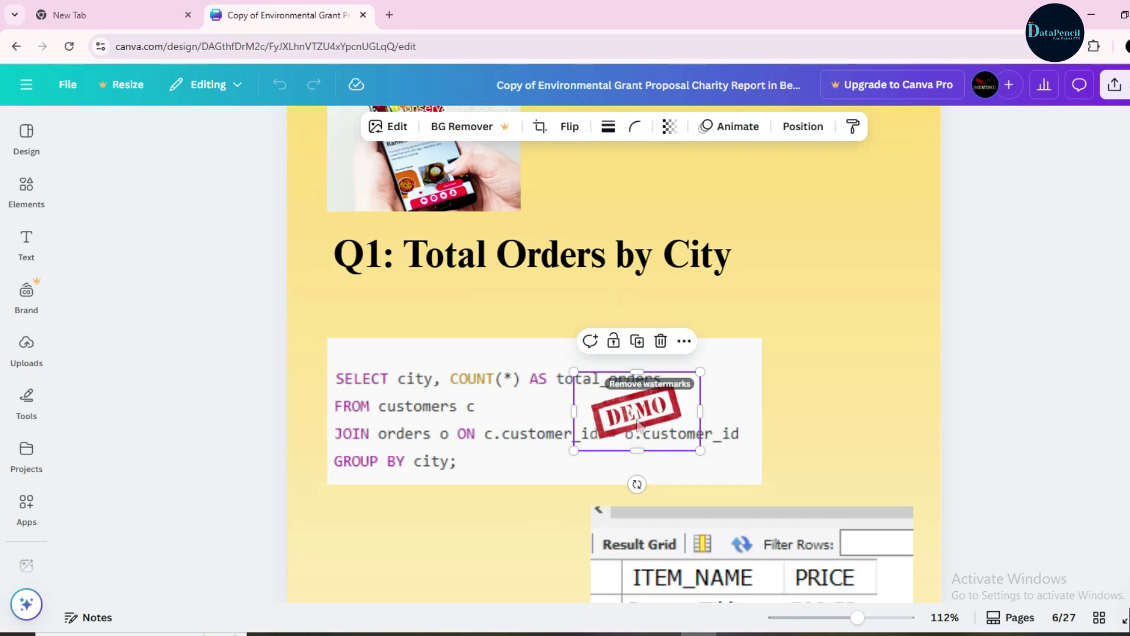
click(660, 341)
scroll(789, 400, down, 3)
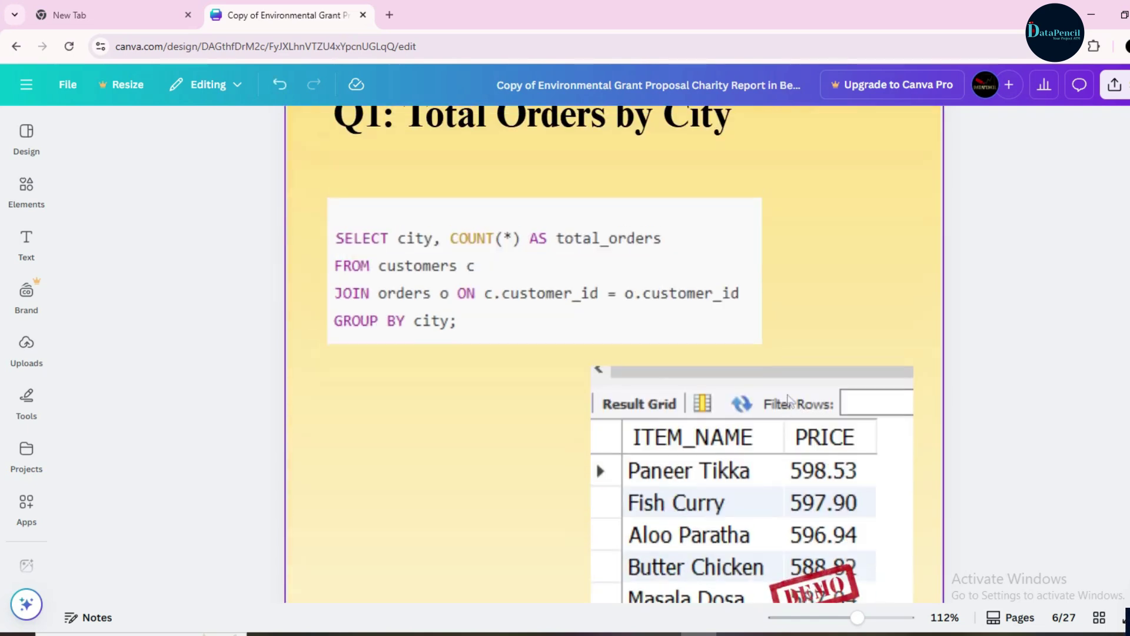
scroll(790, 400, down, 3)
click(818, 438)
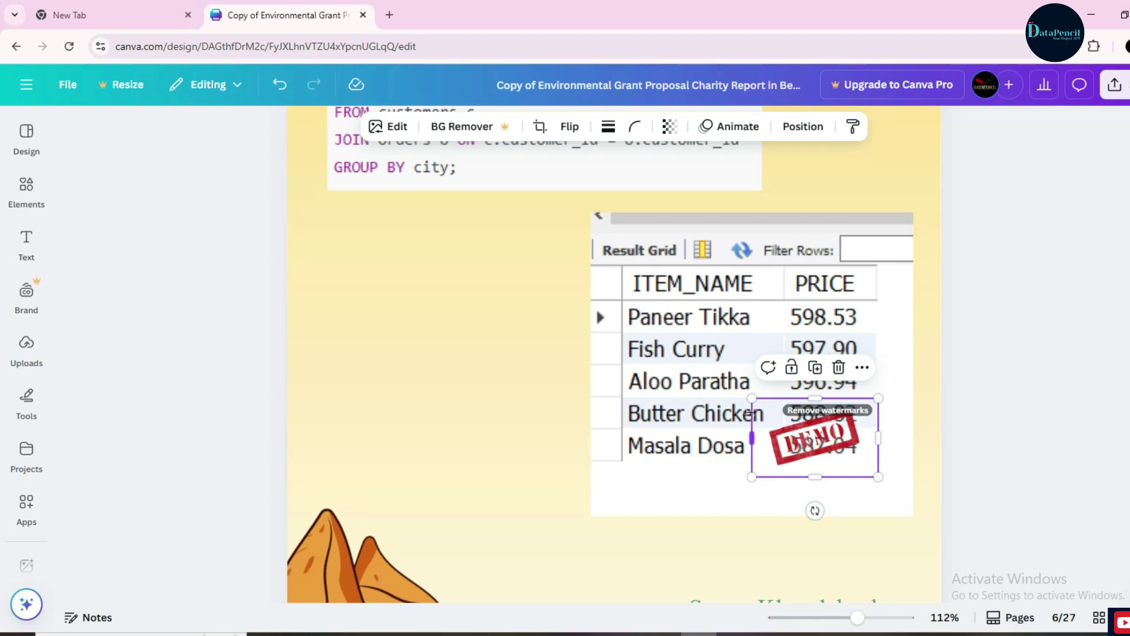
click(536, 429)
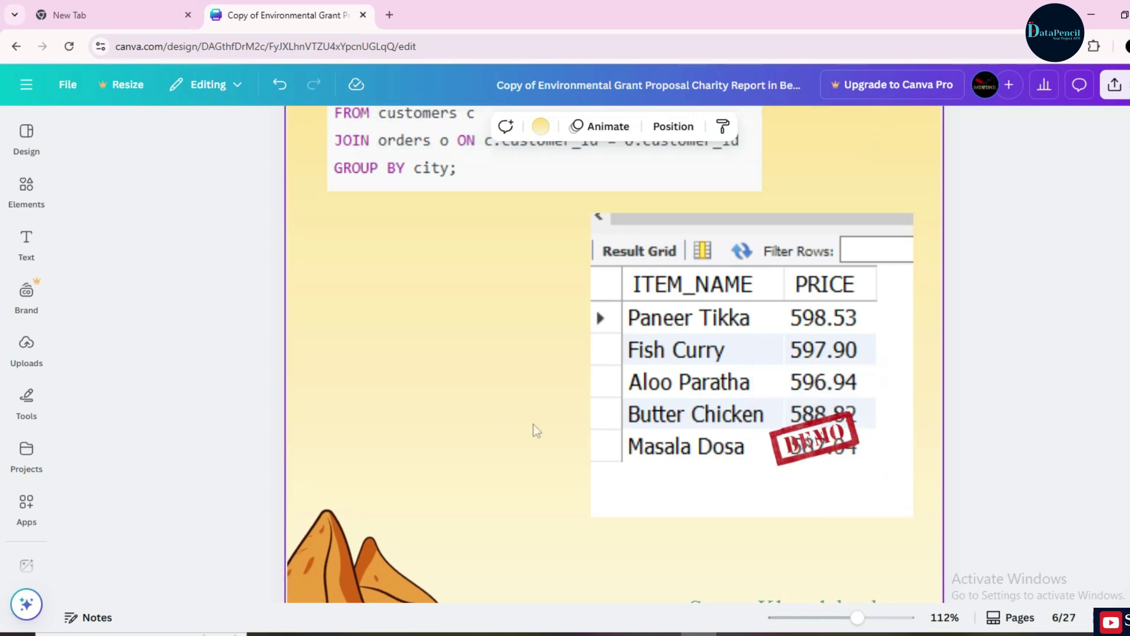
Zoom out to 46% and scroll back up through pages 1–5 to the cover
scroll(536, 429, up, 5)
drag(857, 617, 843, 618)
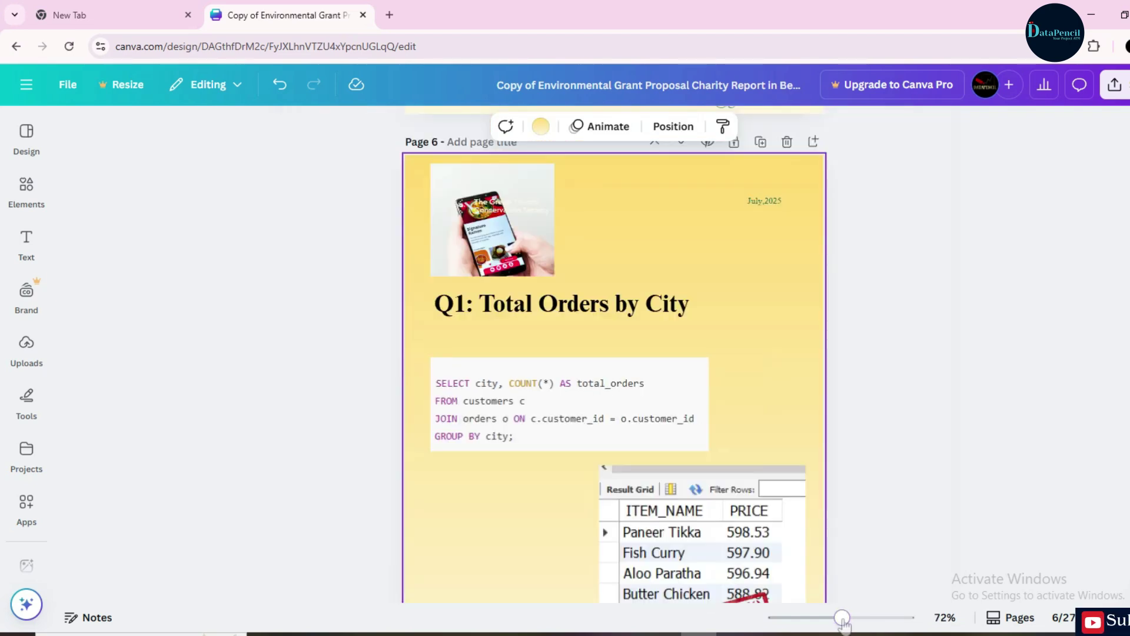
scroll(571, 505, up, 20)
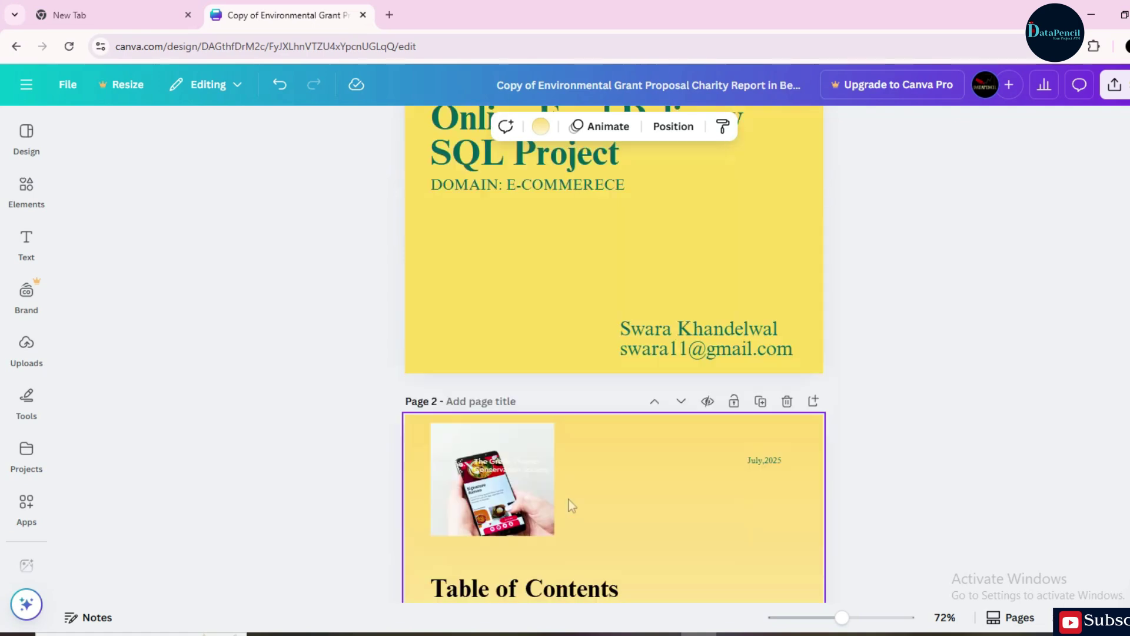
scroll(571, 505, up, 7)
scroll(620, 500, down, 3)
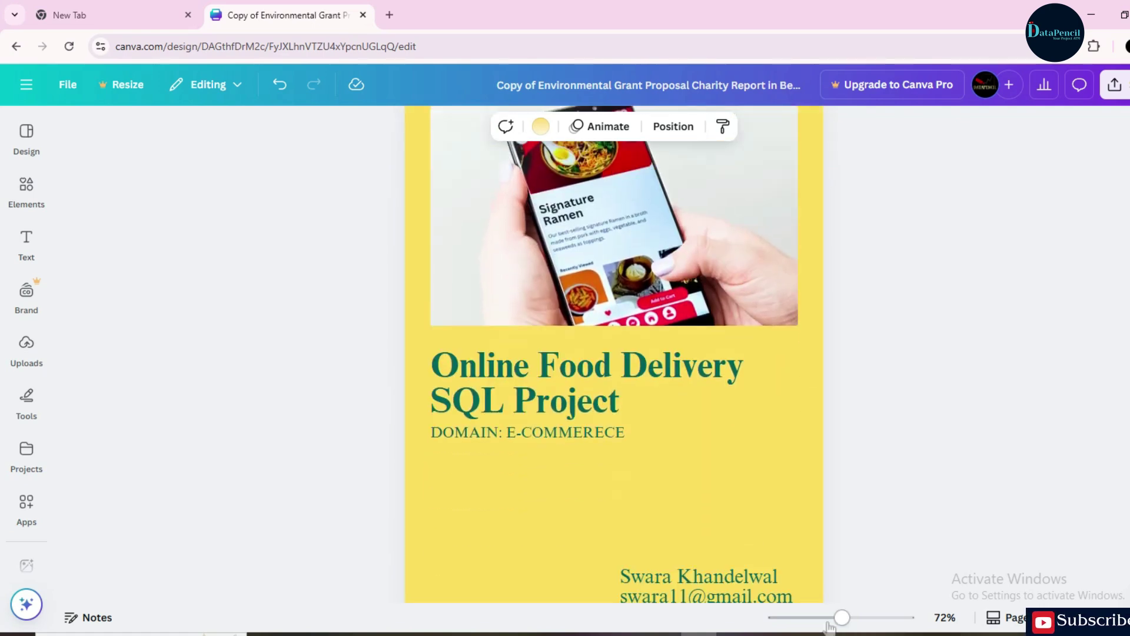
click(828, 619)
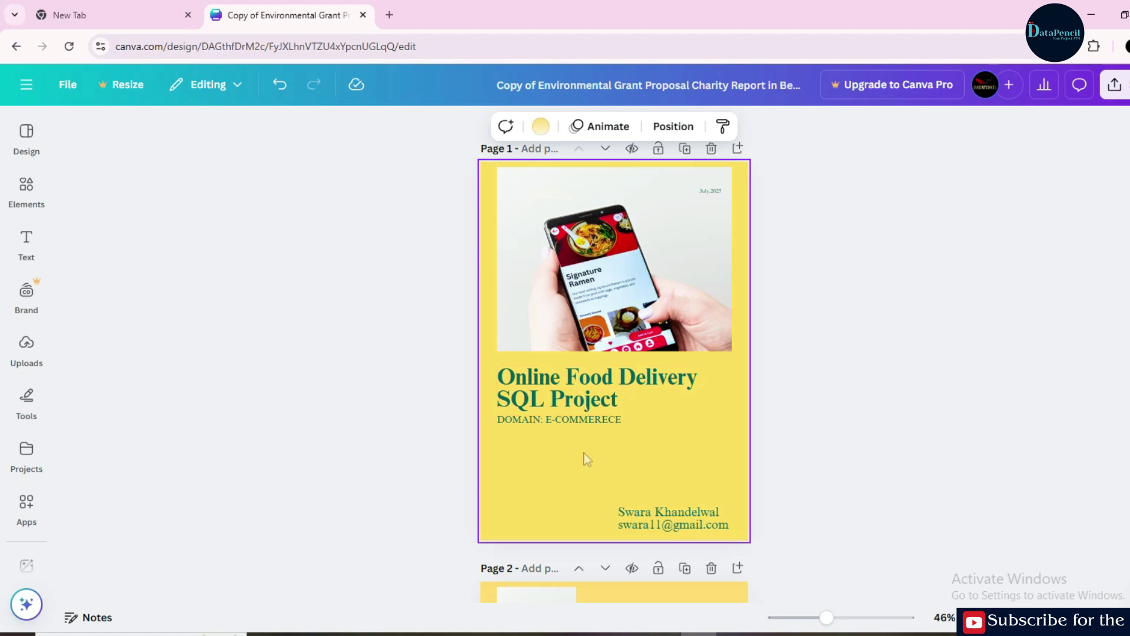
Select the cover's phone photo, then its page background
click(569, 328)
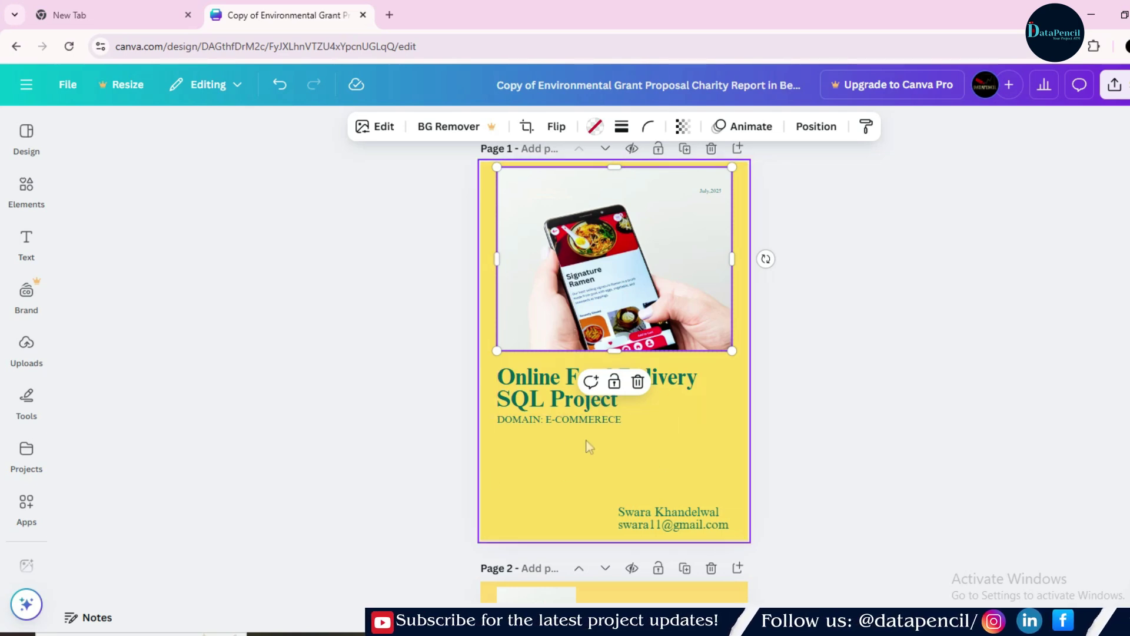
scroll(588, 446, down, 20)
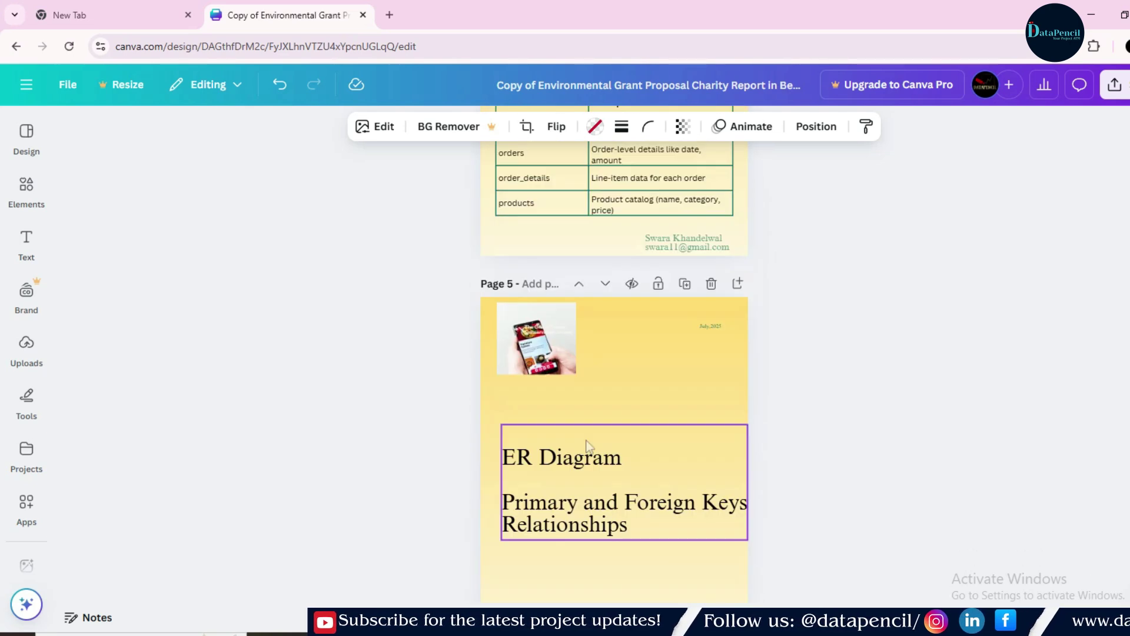
scroll(581, 465, up, 20)
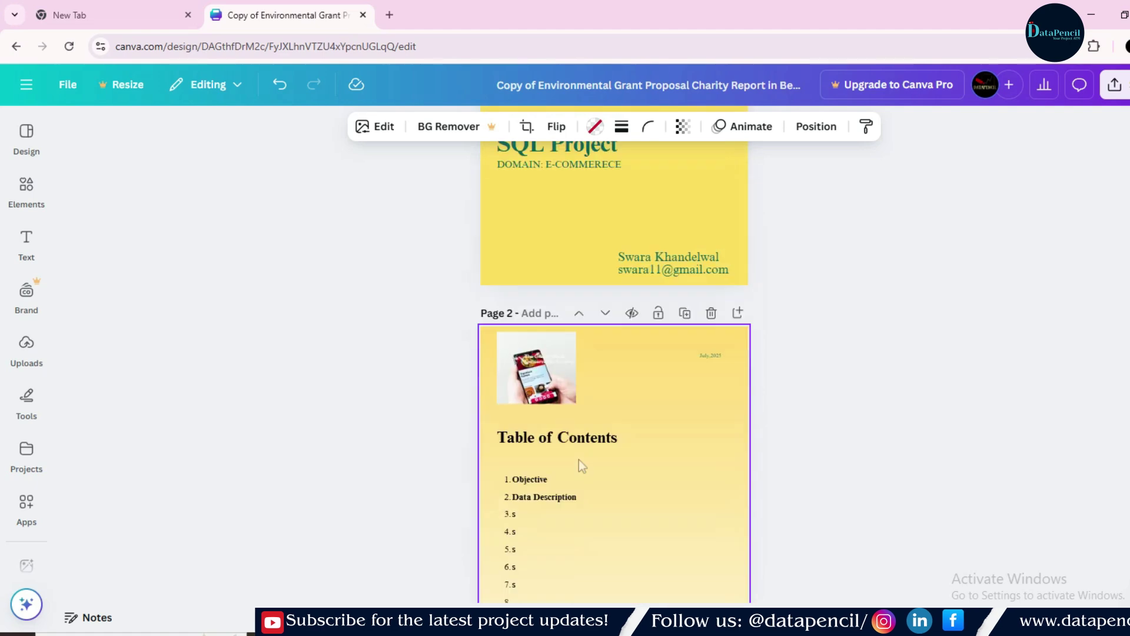
click(553, 527)
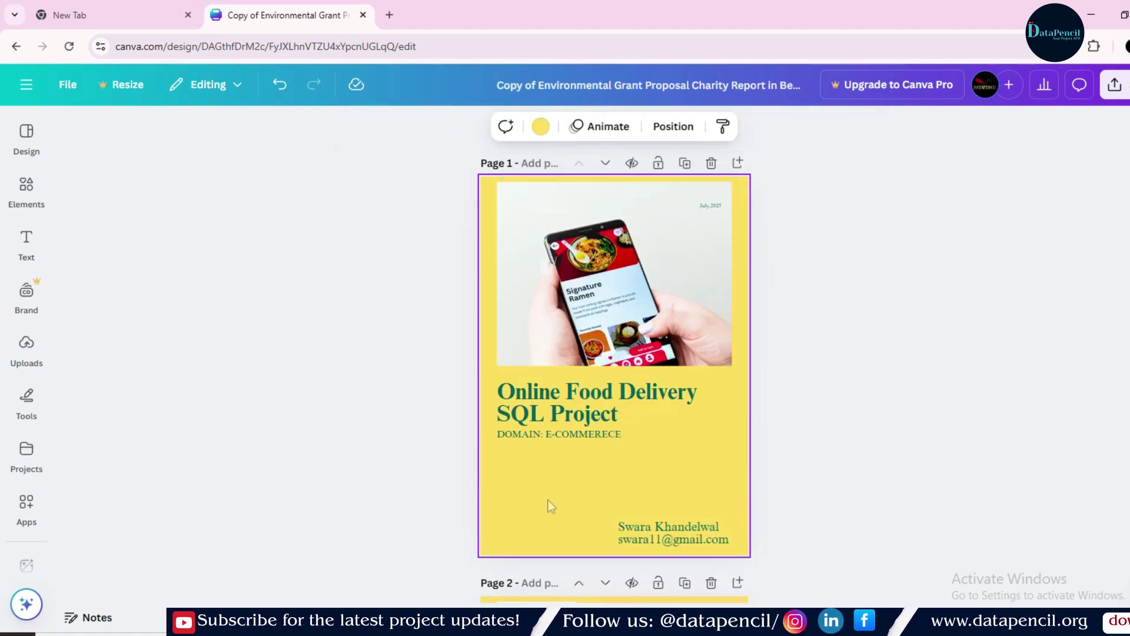
Show the Uploads panel and cancel the file picker without uploading anything
click(610, 309)
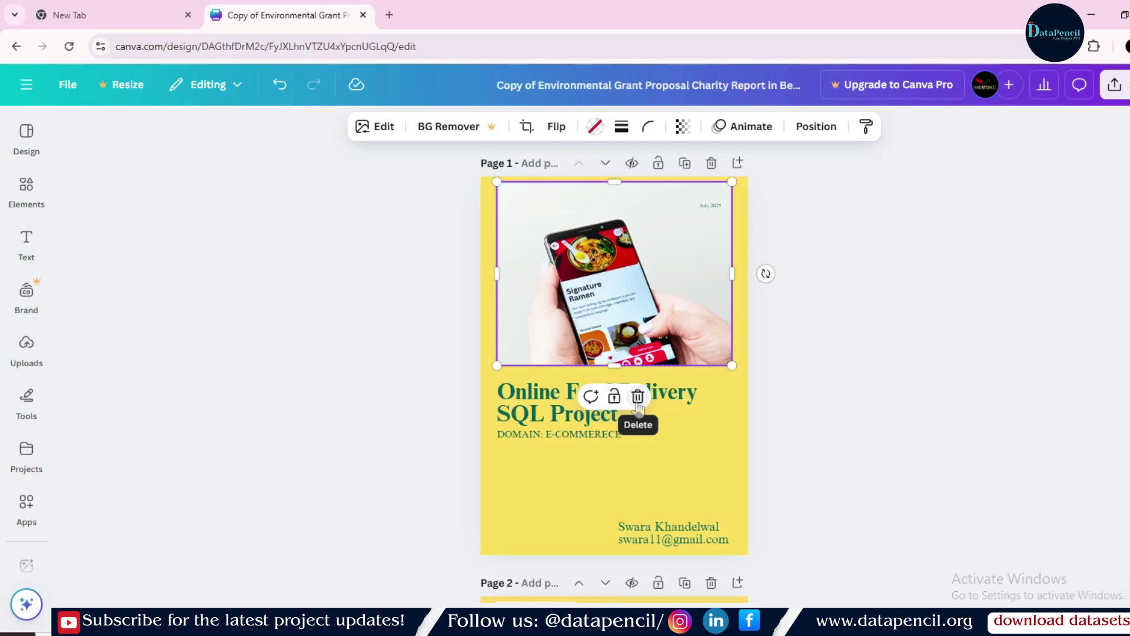
click(26, 347)
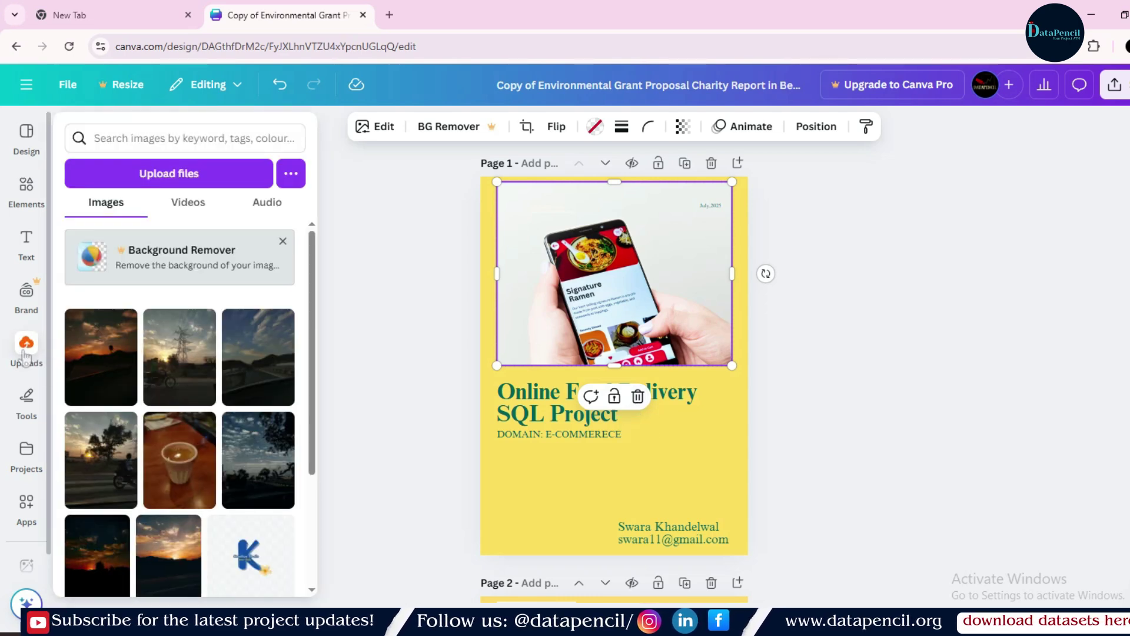
click(193, 169)
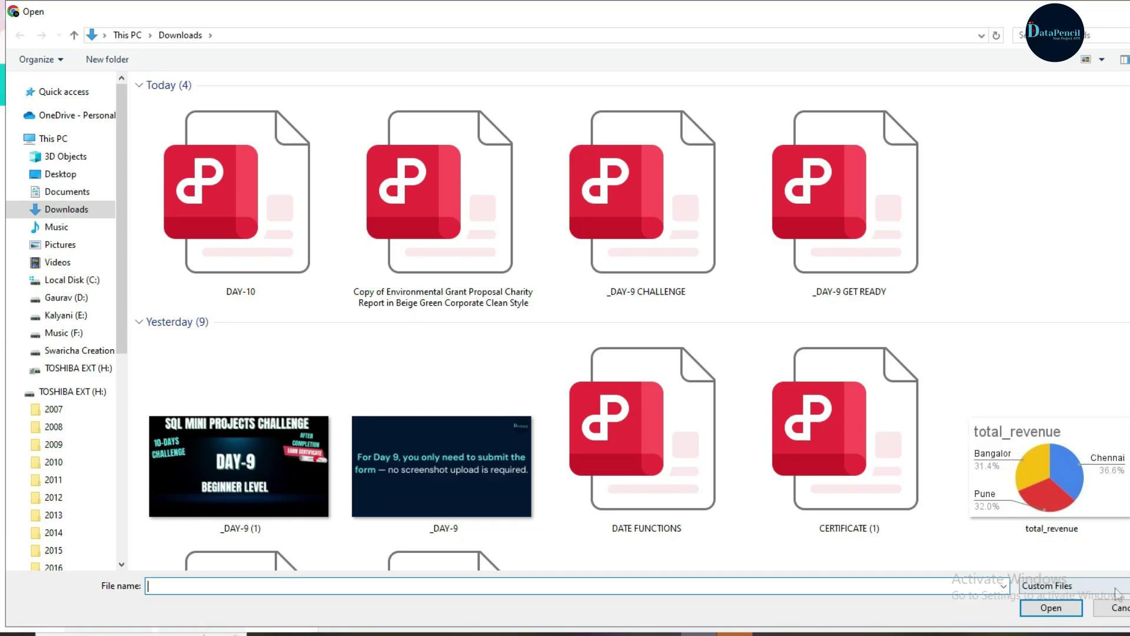
click(1118, 607)
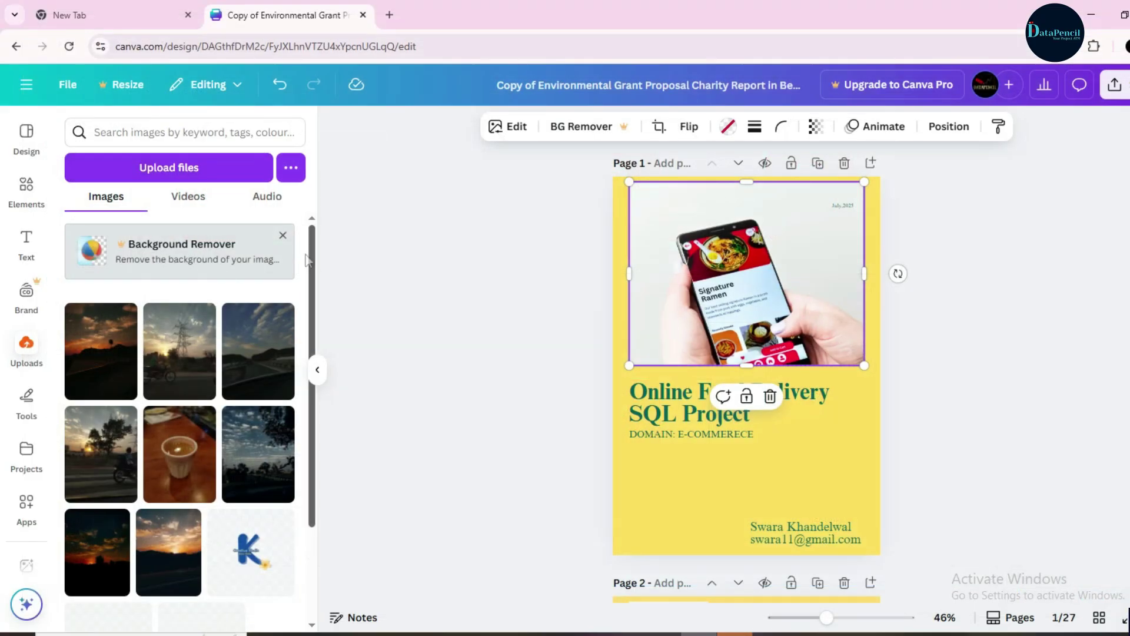
Add the sunset photo to the cover, move it up, then delete it
mouse_move(131, 302)
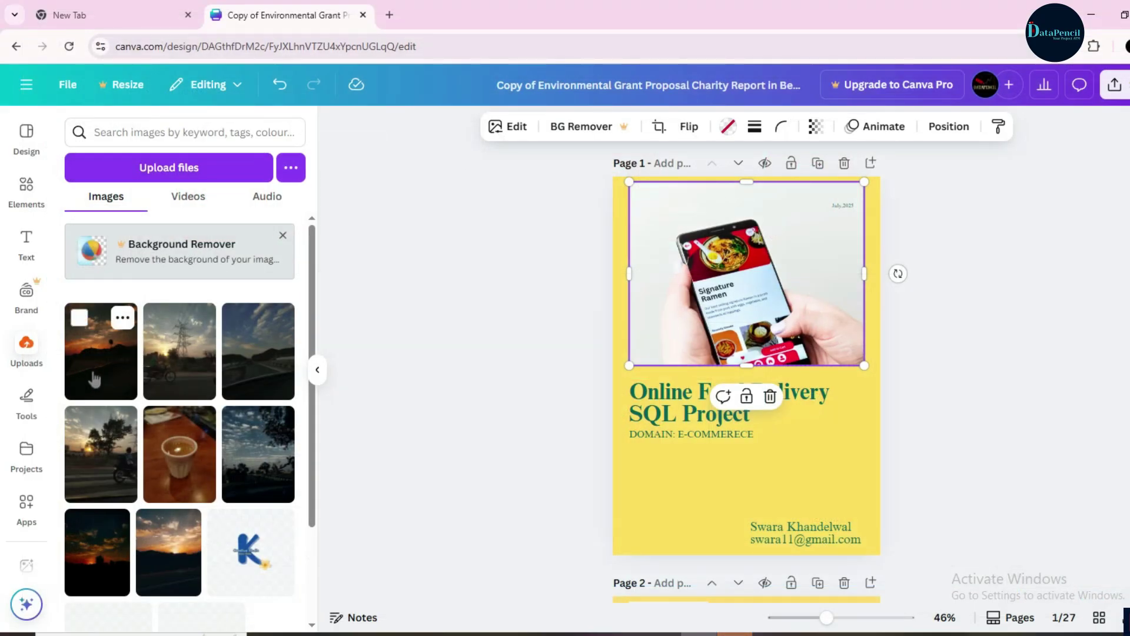
click(94, 380)
drag(733, 332, 729, 301)
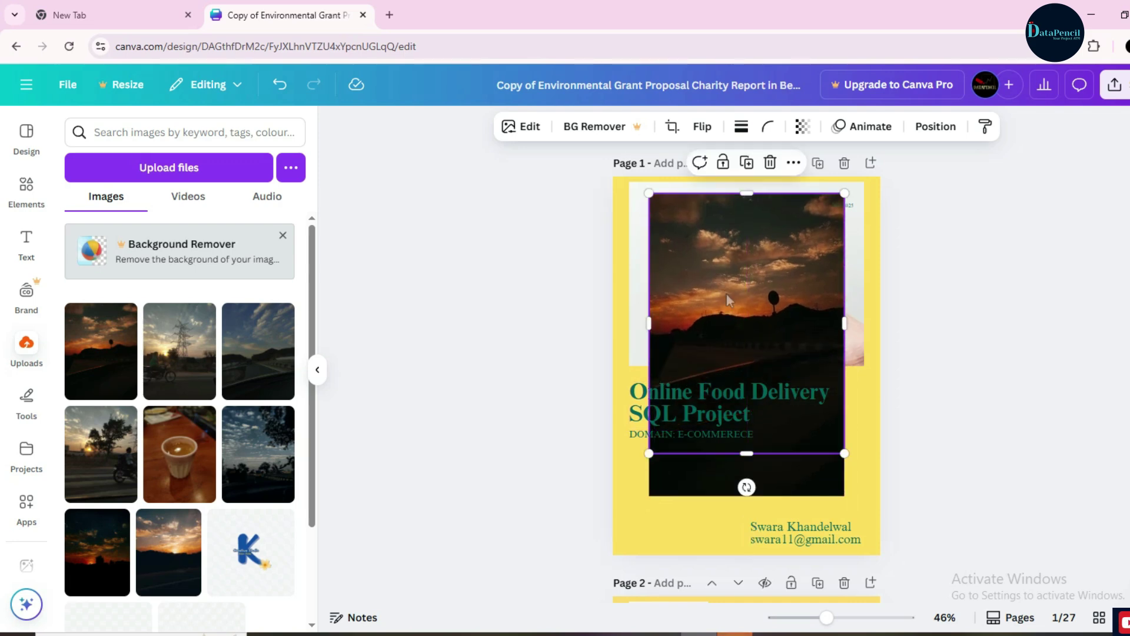
click(770, 164)
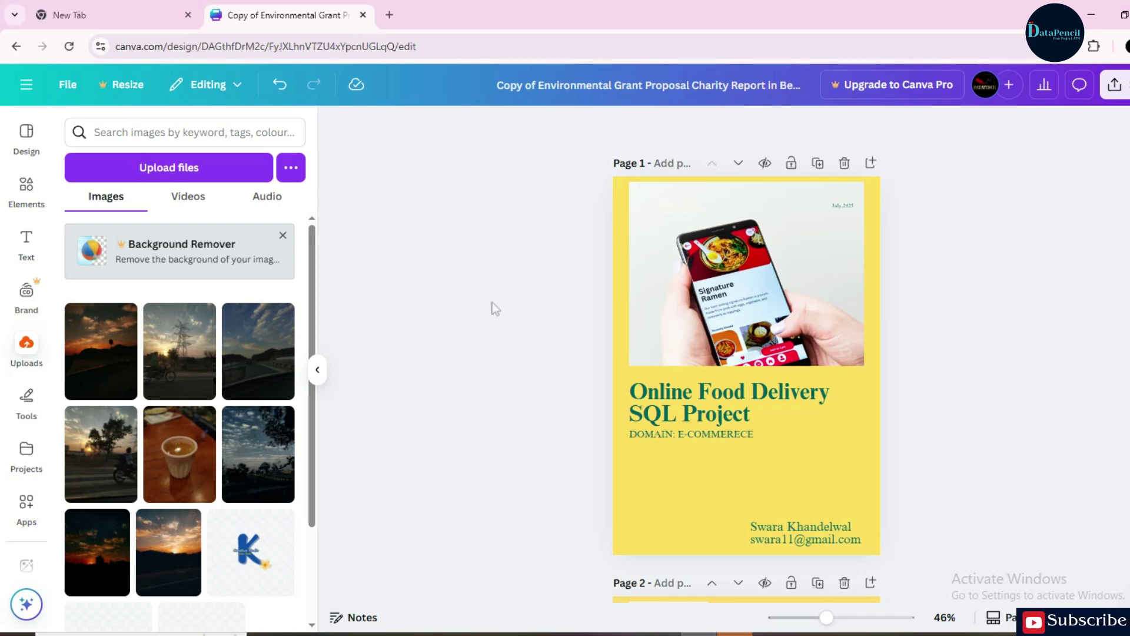
Inspect the cover's phone photo, title word 'Project' and author name text
click(689, 321)
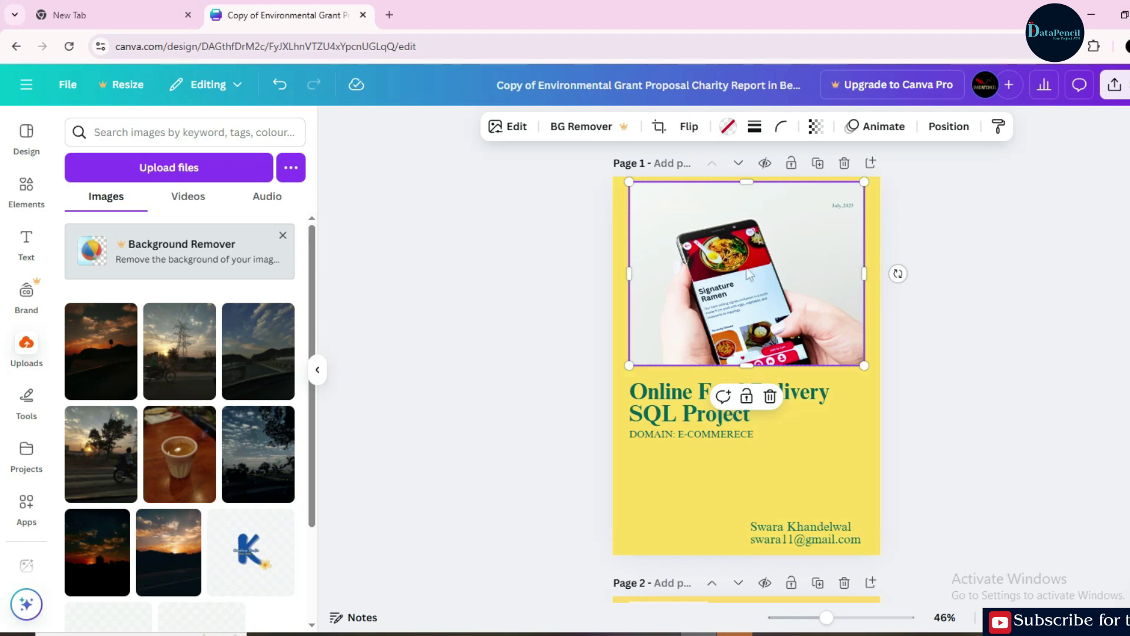
scroll(701, 382, down, 1)
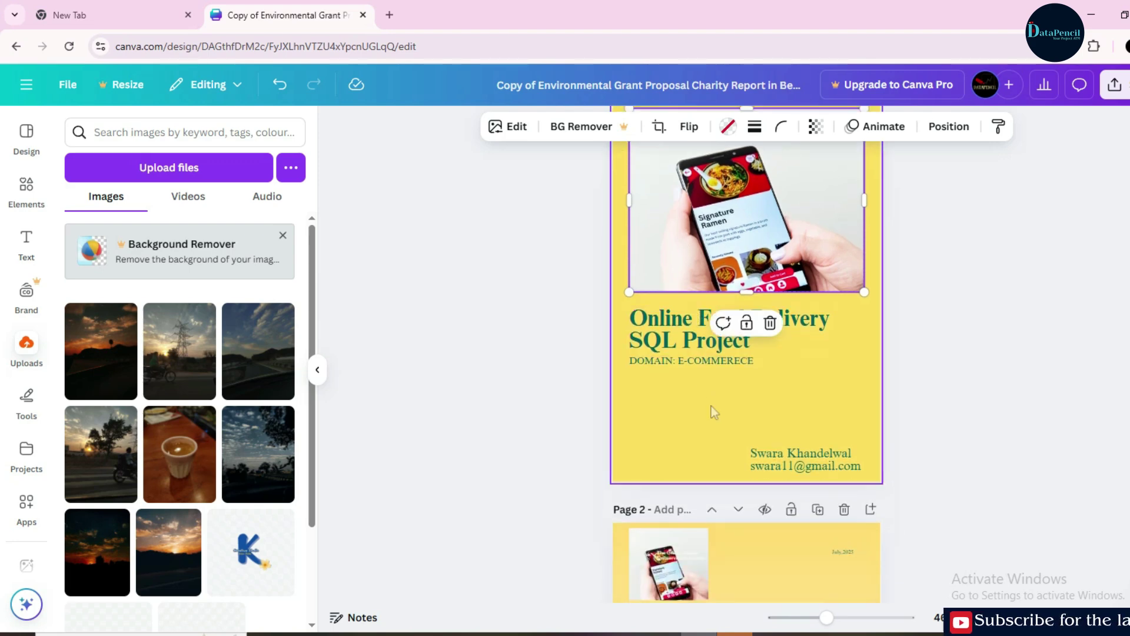
click(691, 344)
double_click(730, 343)
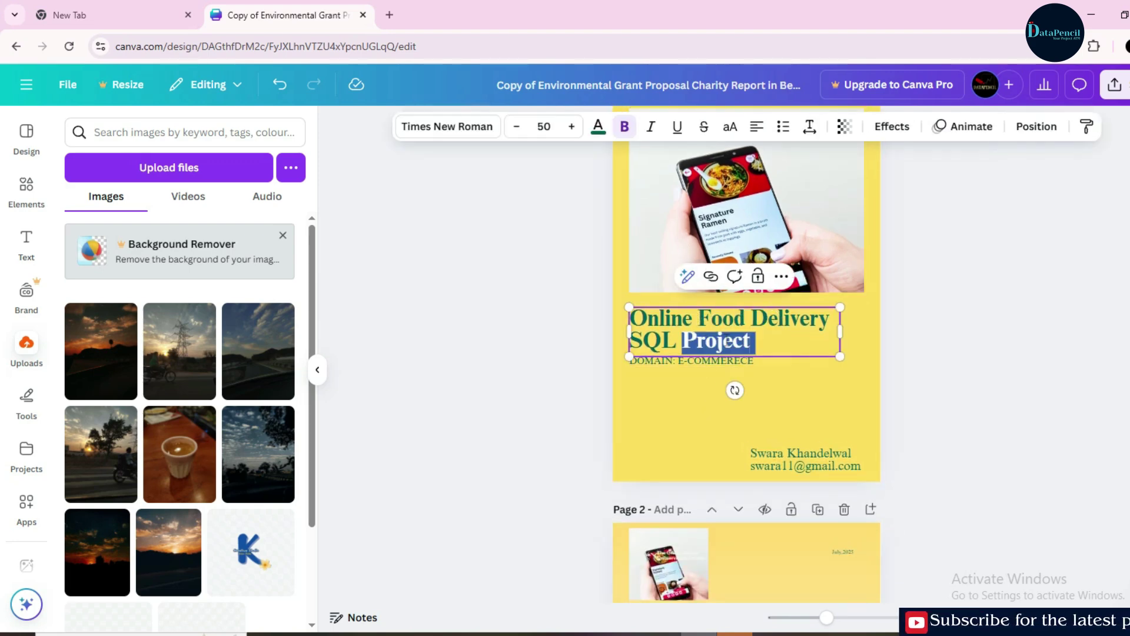
click(692, 320)
double_click(730, 342)
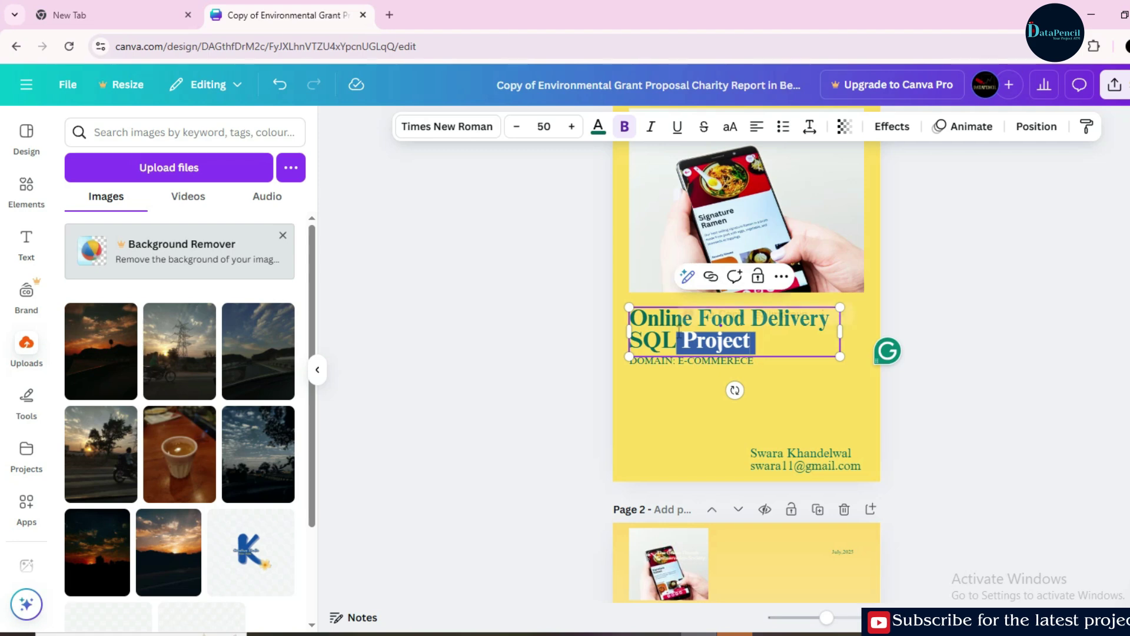
click(651, 390)
click(800, 460)
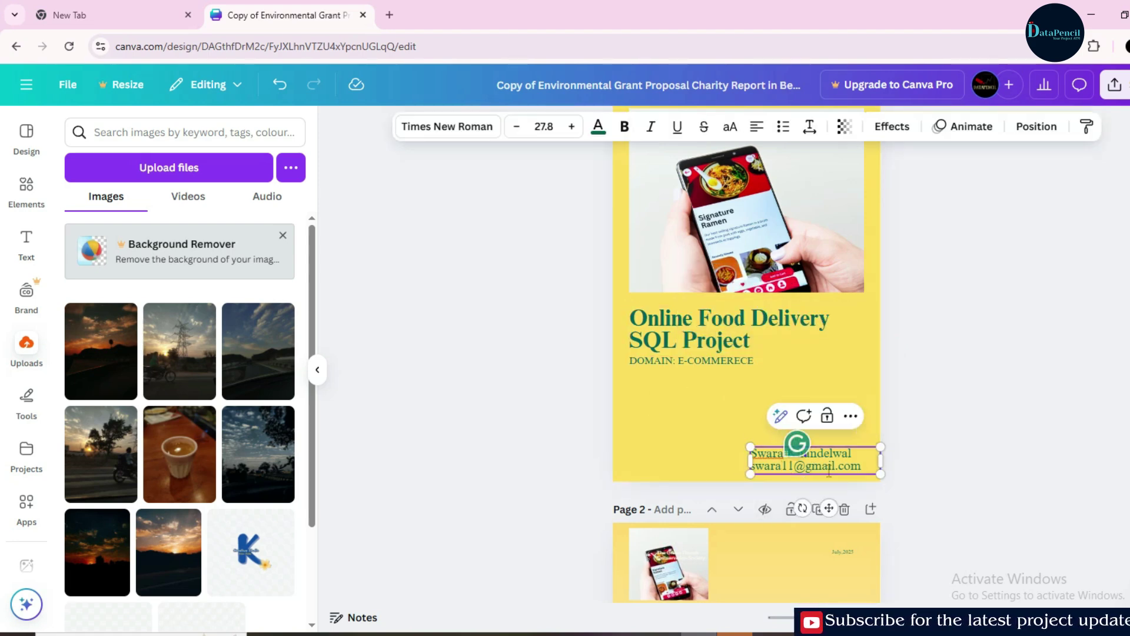
Review Table of Contents and Objective pages, then edit page 4's dataset name and table count
scroll(647, 468, down, 2)
scroll(648, 468, down, 3)
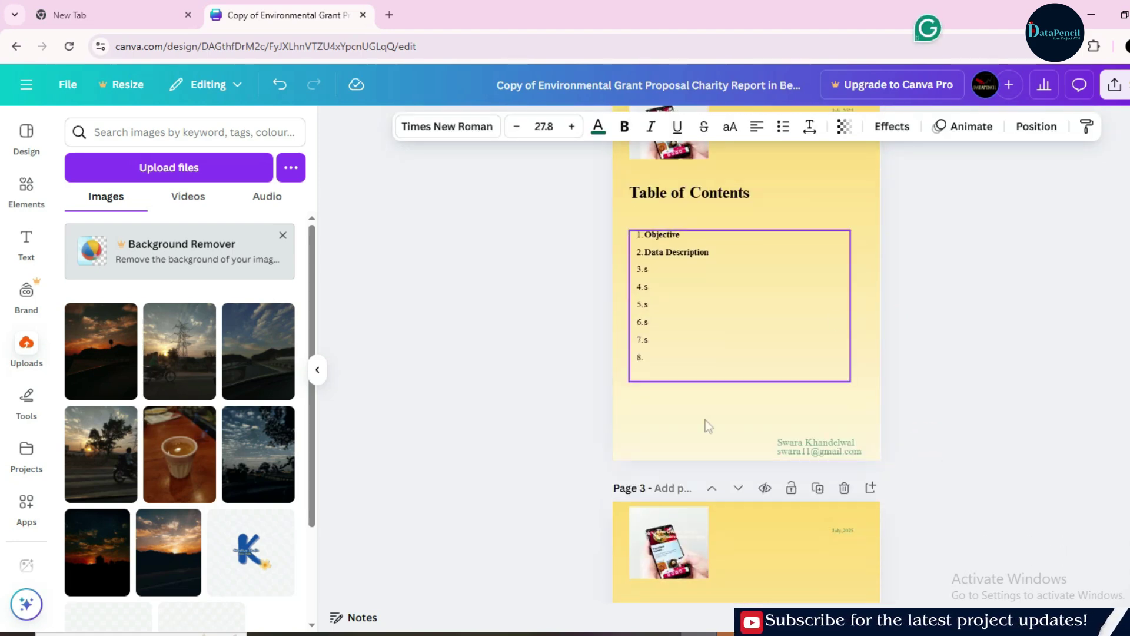
scroll(833, 316, up, 3)
scroll(748, 396, down, 2)
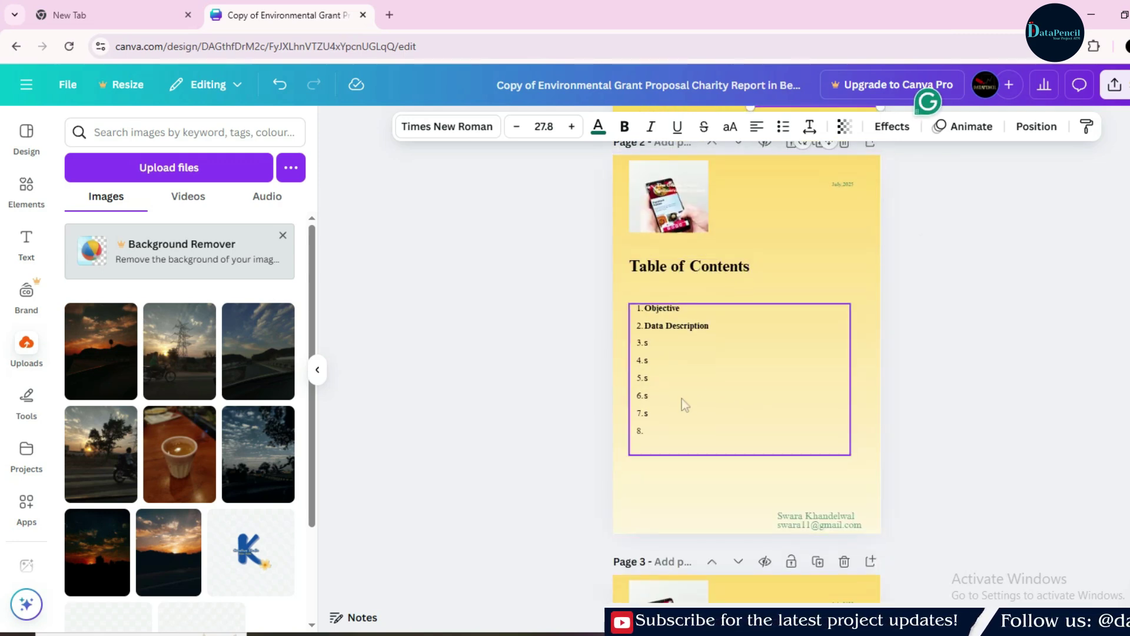
scroll(708, 433, down, 5)
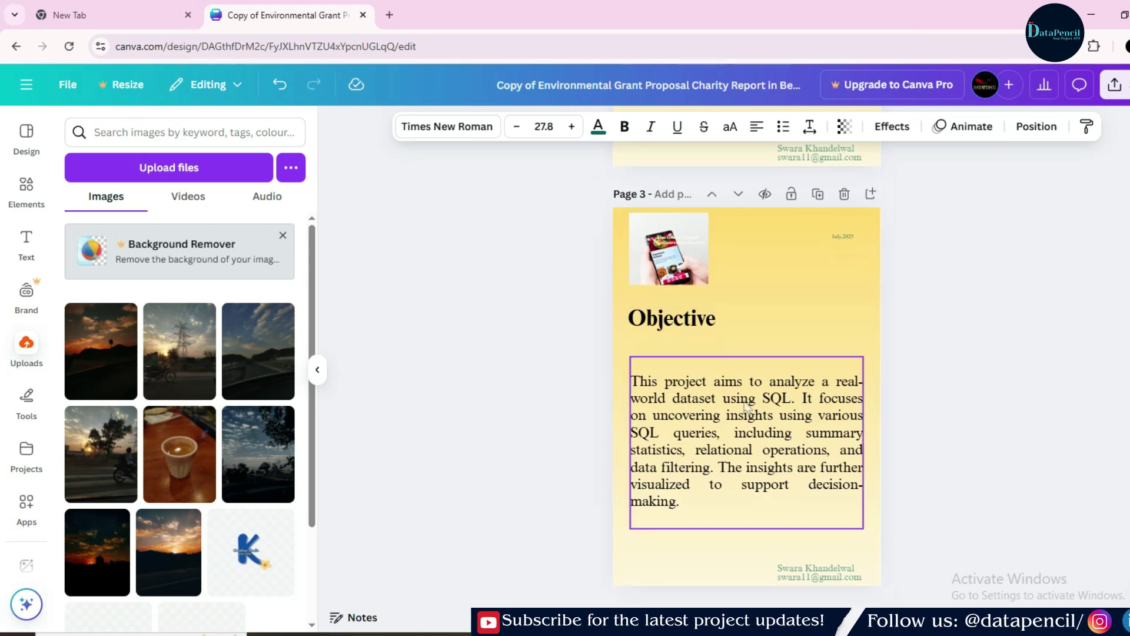
click(730, 456)
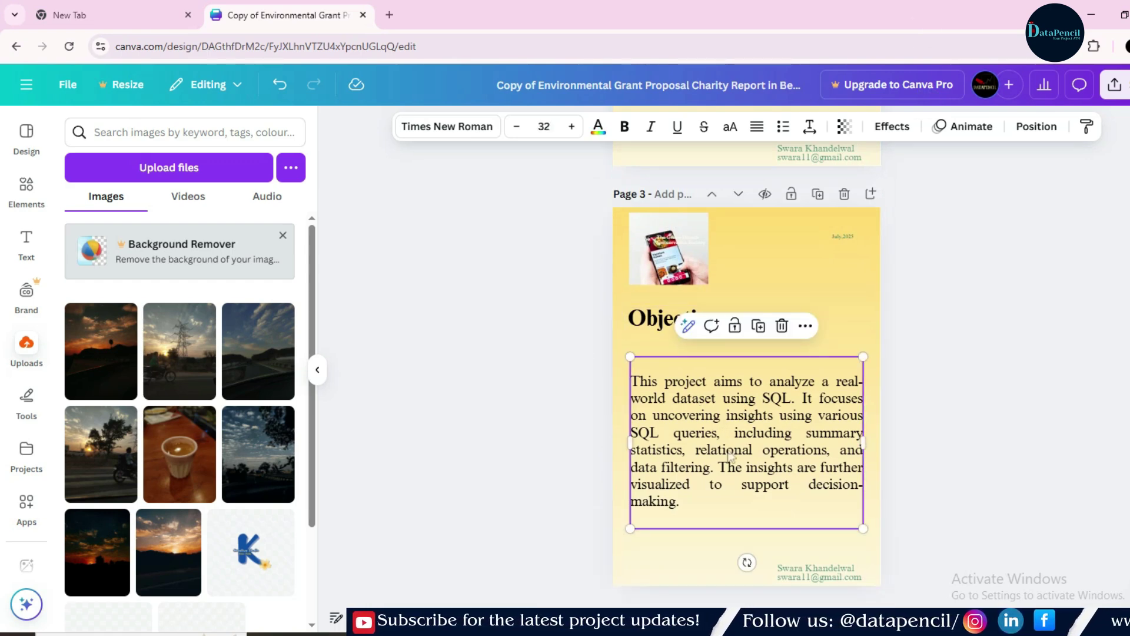
scroll(732, 454, down, 1)
click(953, 454)
scroll(948, 449, down, 4)
click(744, 356)
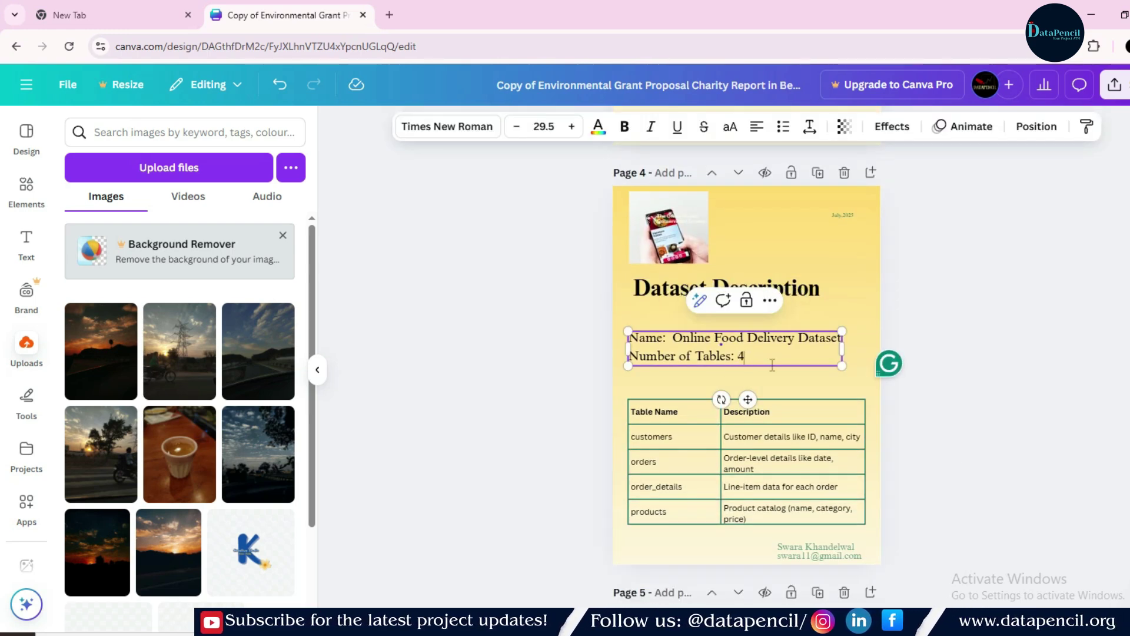
Finish the page 4 table count edit to 5 and move down to page 5
click(987, 532)
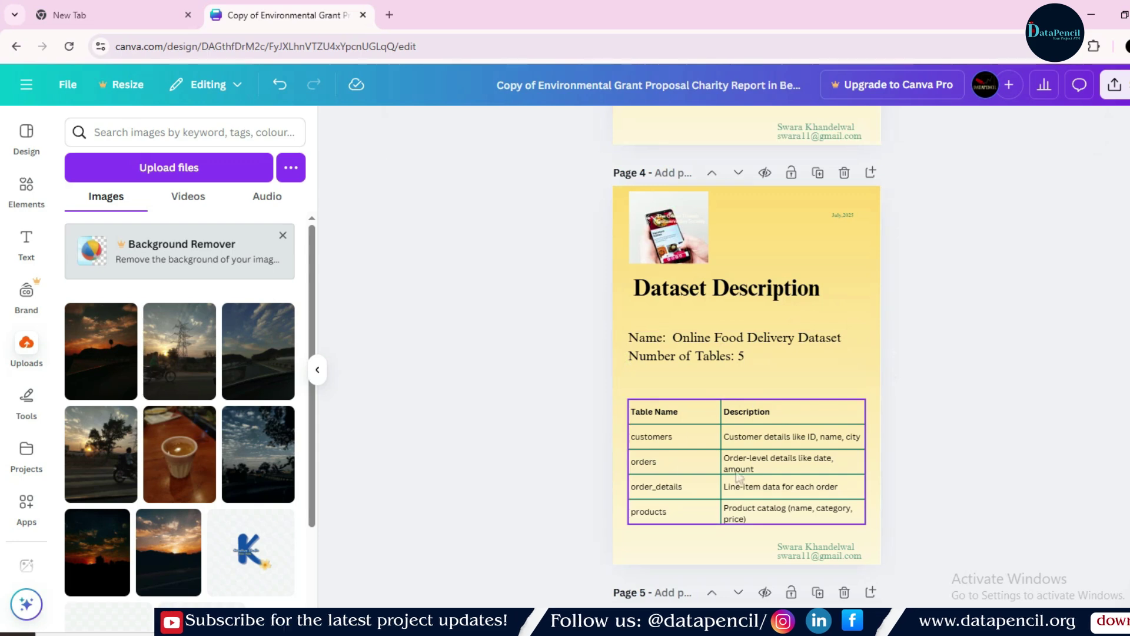
scroll(707, 488, down, 5)
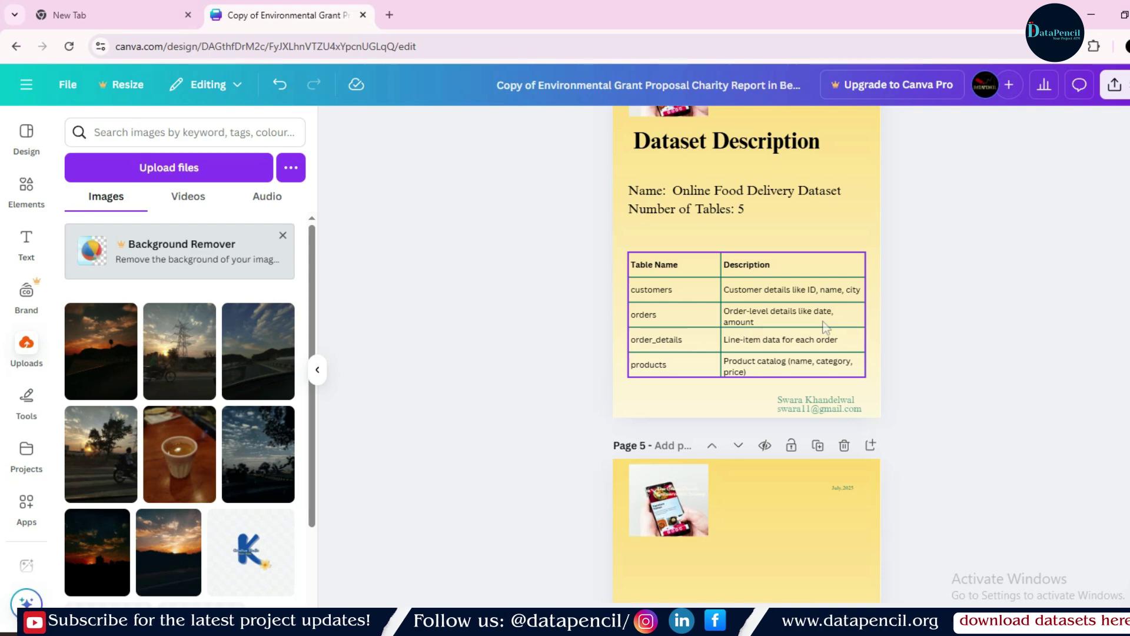
scroll(700, 469, down, 3)
scroll(701, 469, down, 1)
Centre the ER Diagram text block horizontally on page 5
click(772, 467)
drag(771, 467, 758, 464)
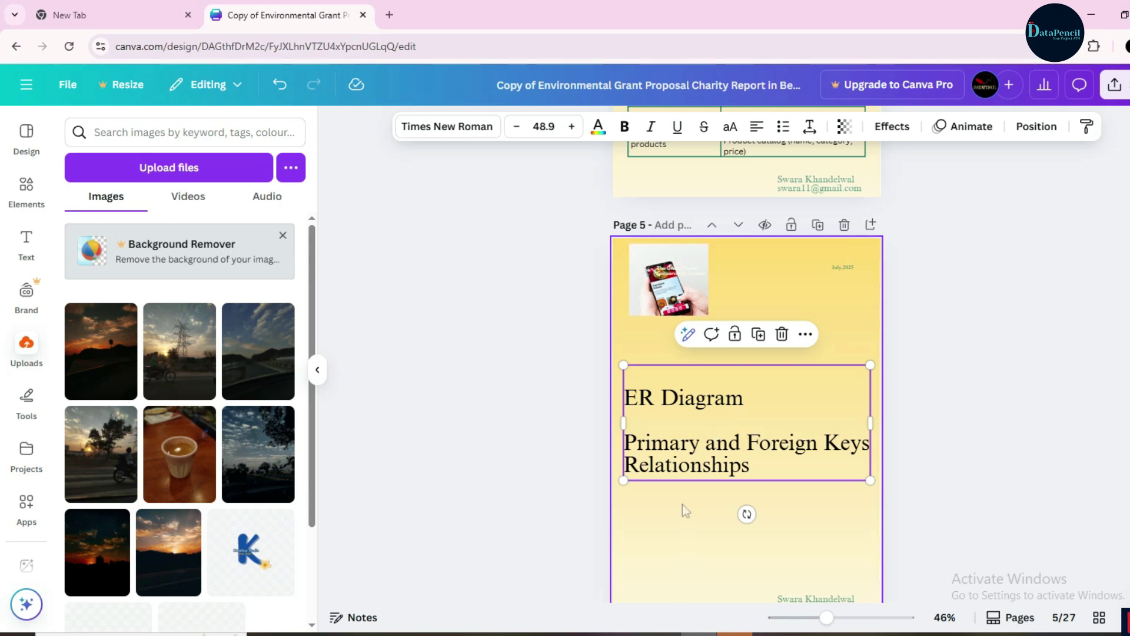
scroll(683, 506, down, 3)
click(440, 432)
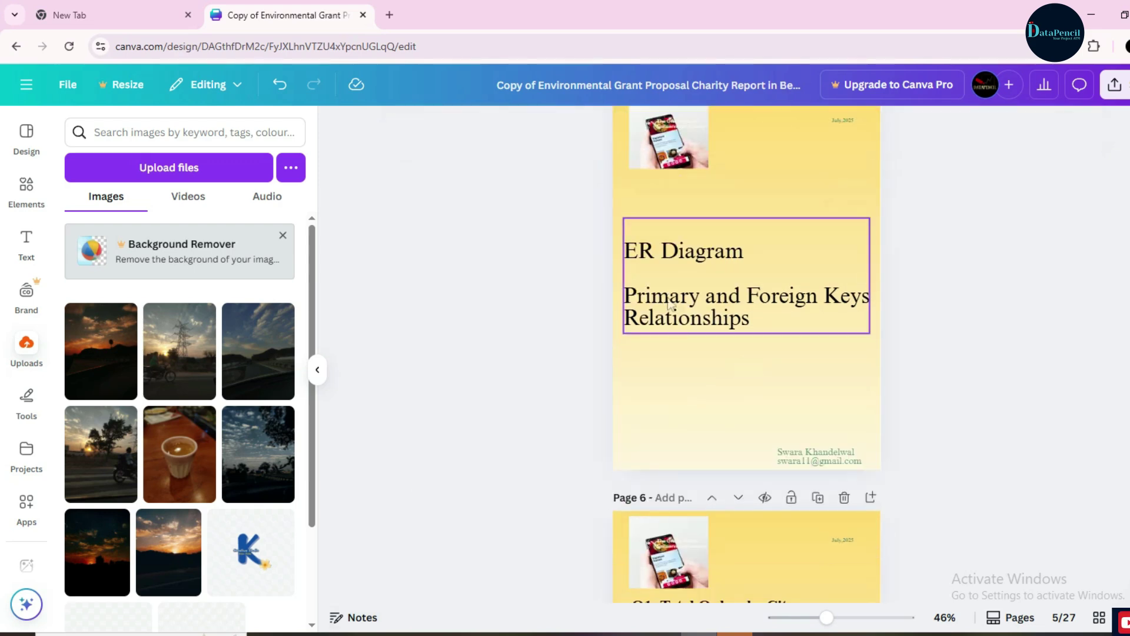
scroll(718, 342, down, 5)
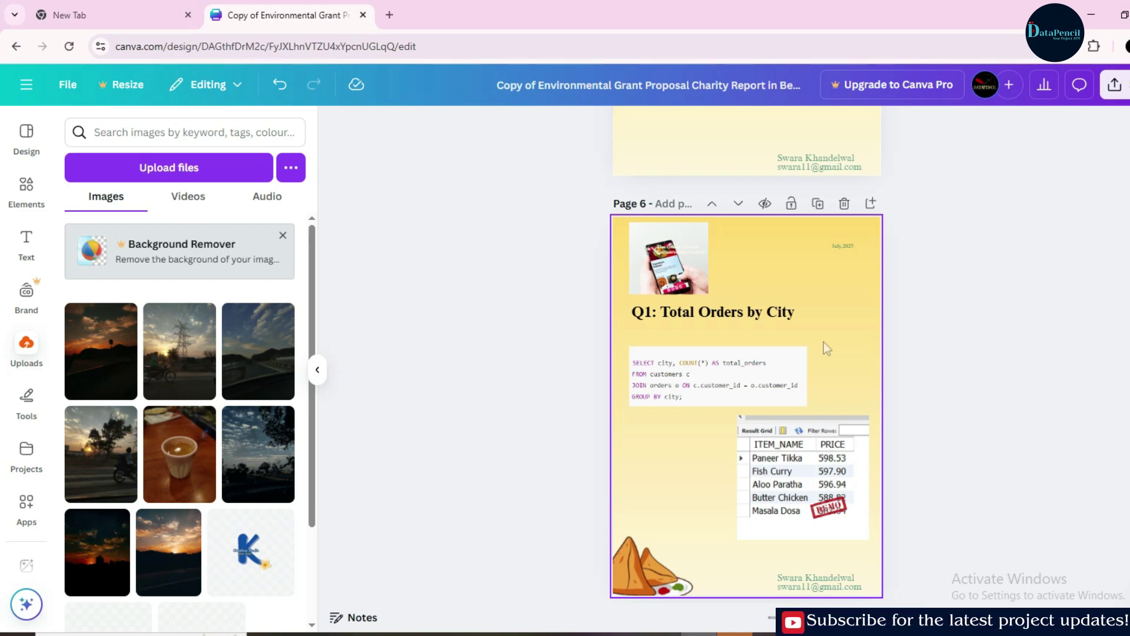
Select the Q1: Total Orders by City title, SQL query image and result image
double_click(699, 313)
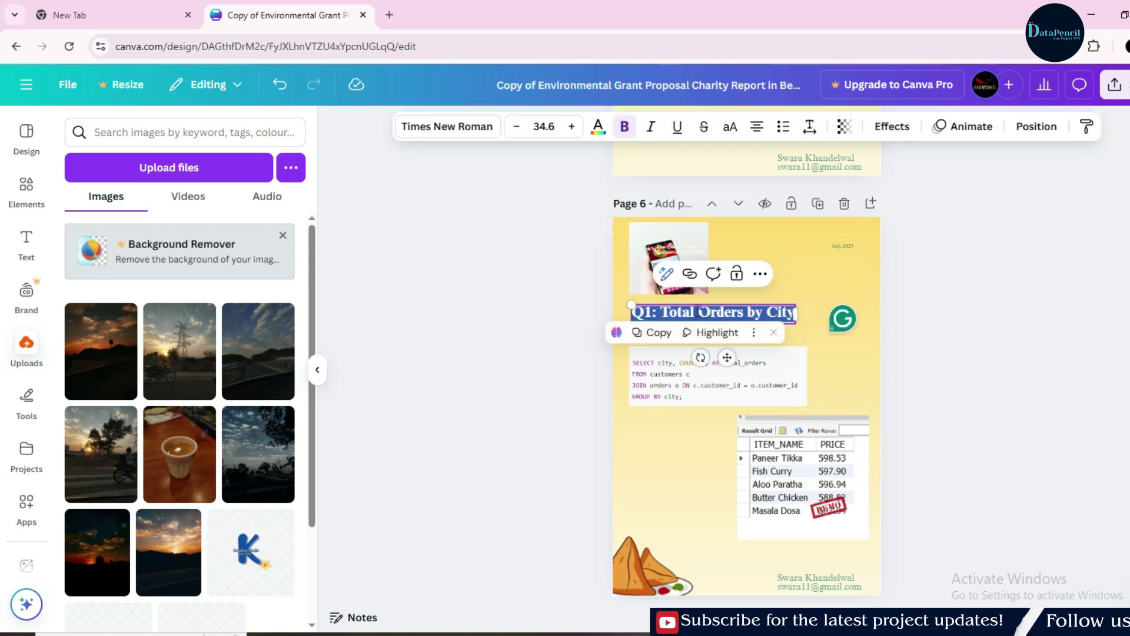
click(722, 394)
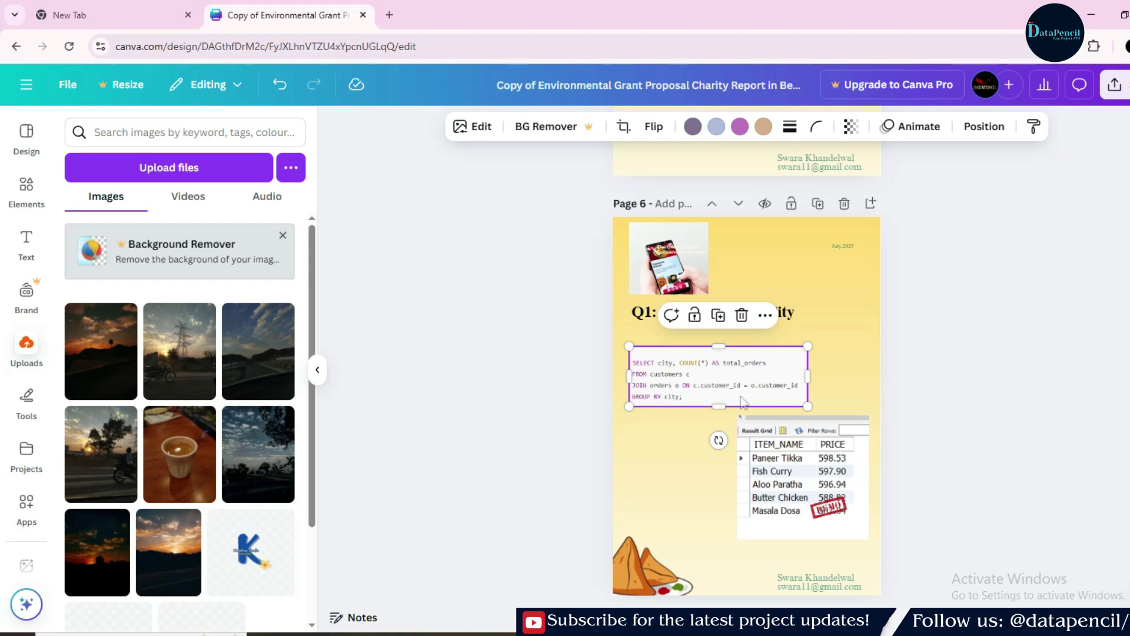
click(784, 463)
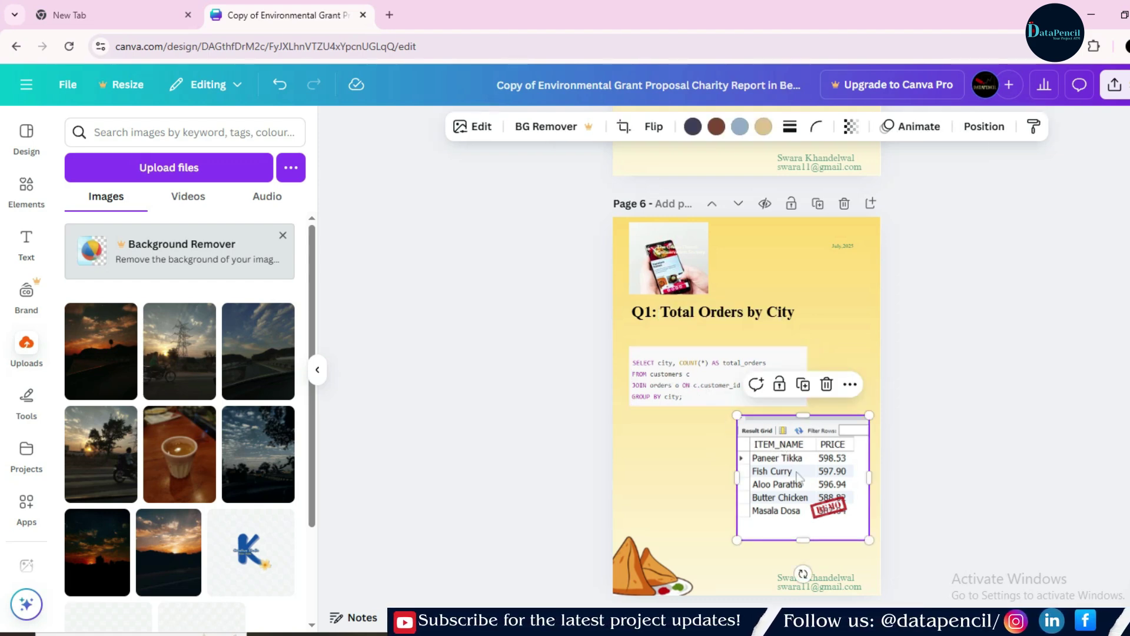
Scroll down through the design to page 16, Visualization & Insights
scroll(801, 501, down, 5)
scroll(695, 293, up, 3)
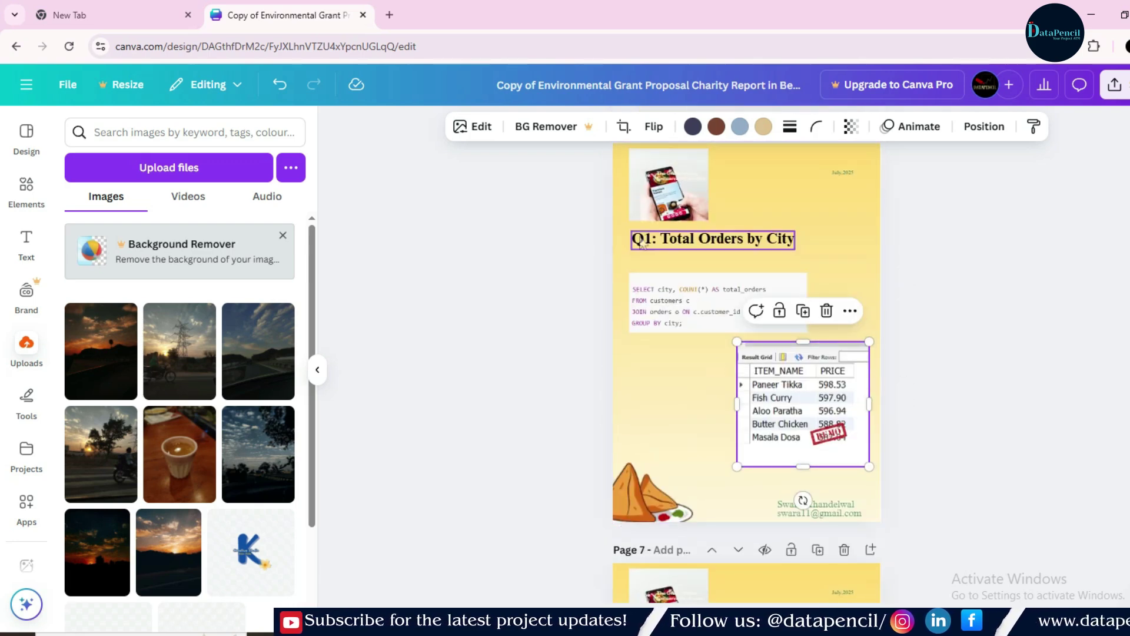
scroll(648, 418, down, 4)
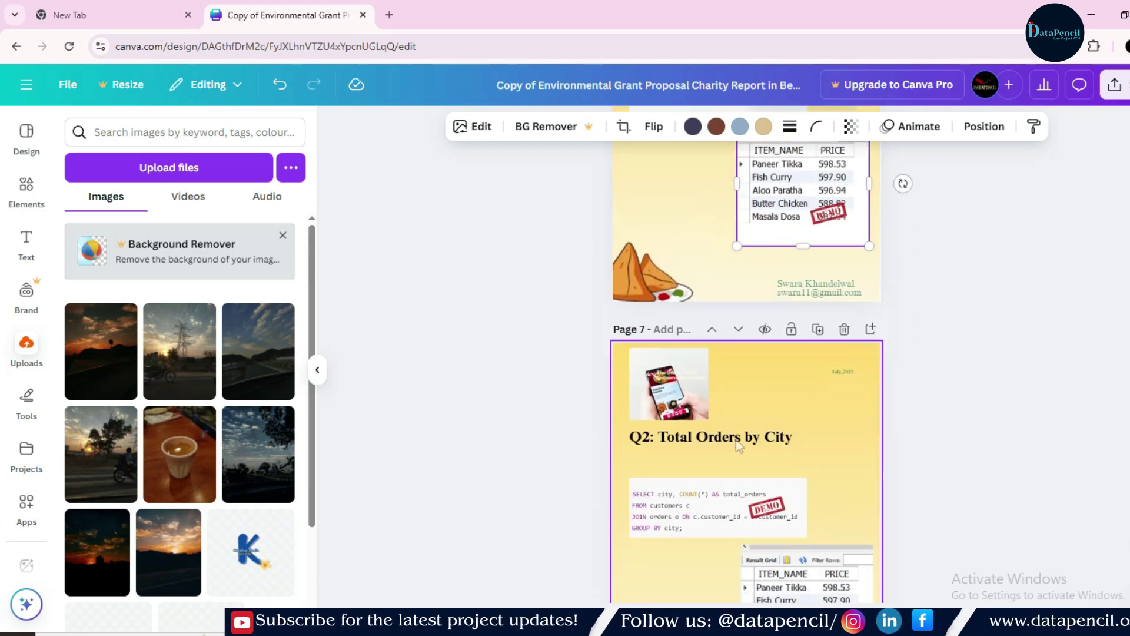
scroll(705, 389, down, 3)
scroll(700, 377, down, 8)
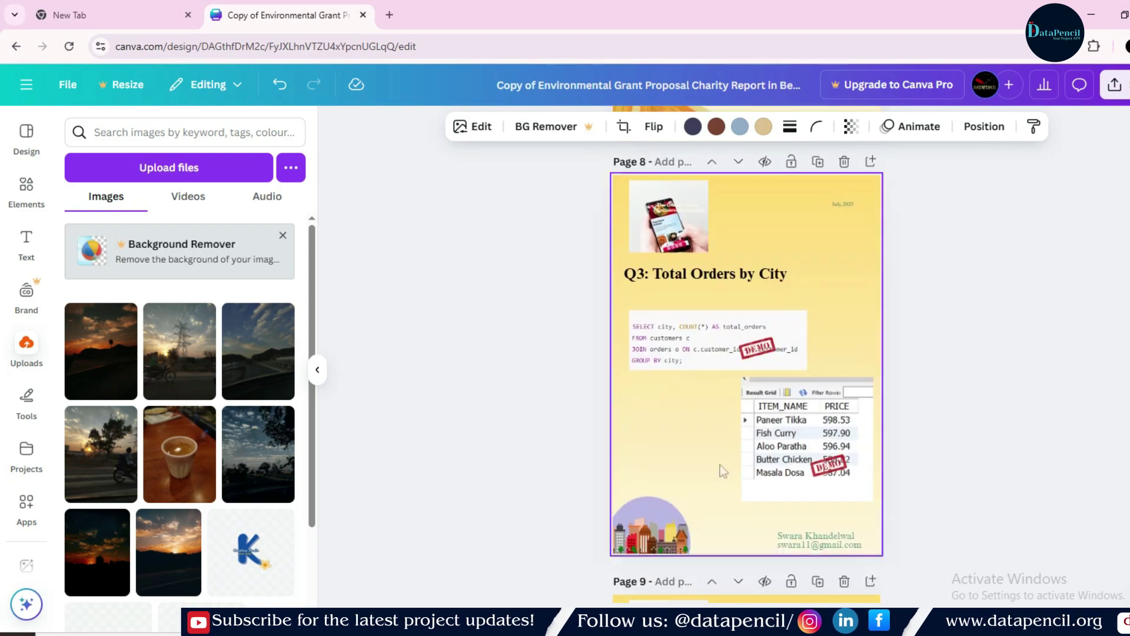
scroll(796, 444, down, 8)
scroll(796, 445, down, 18)
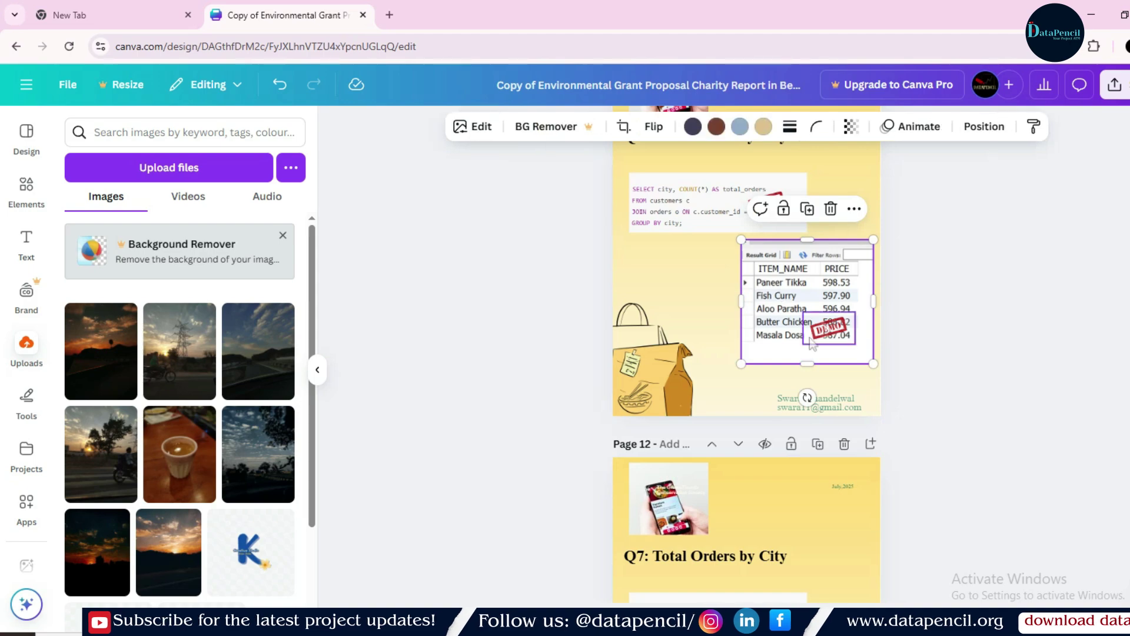
scroll(753, 415, down, 8)
scroll(753, 415, down, 4)
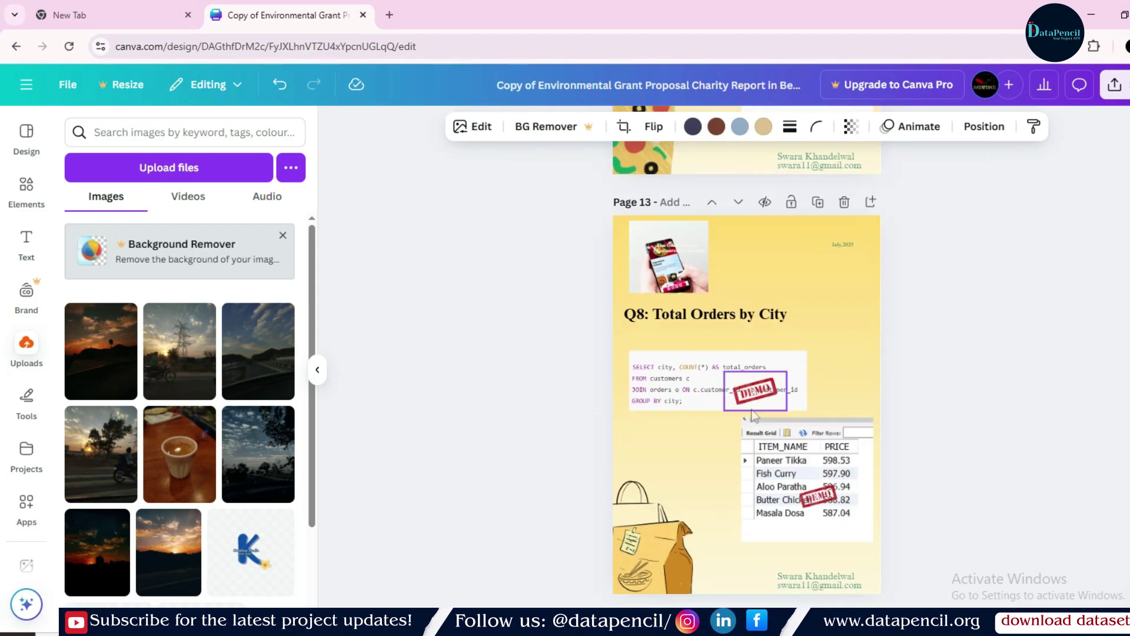
scroll(755, 421, down, 5)
scroll(755, 425, down, 10)
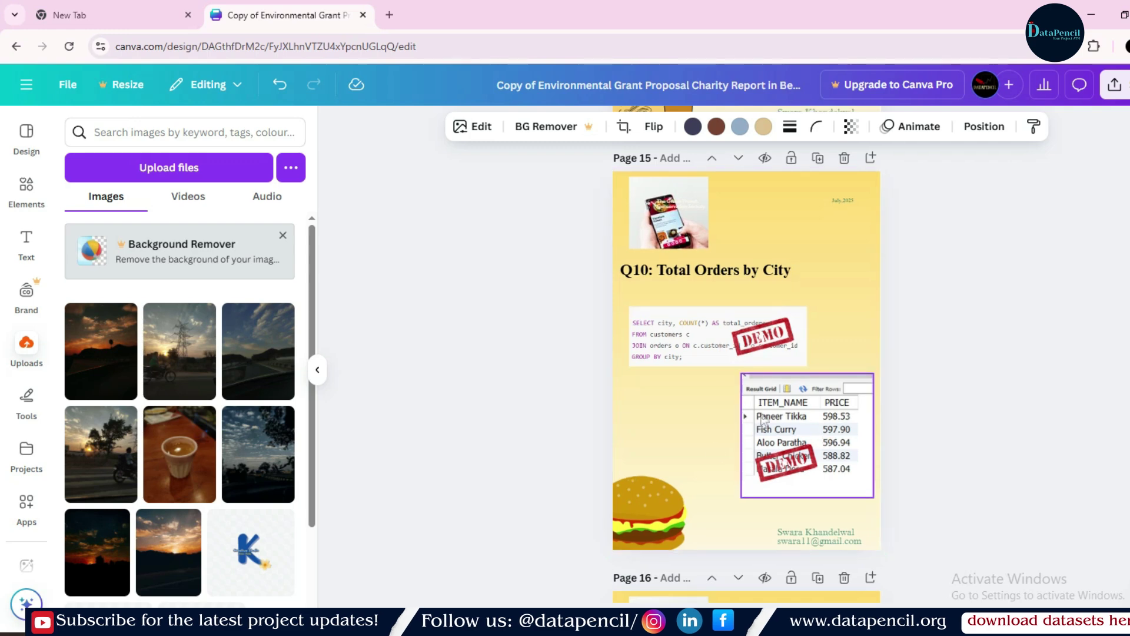
scroll(762, 418, down, 10)
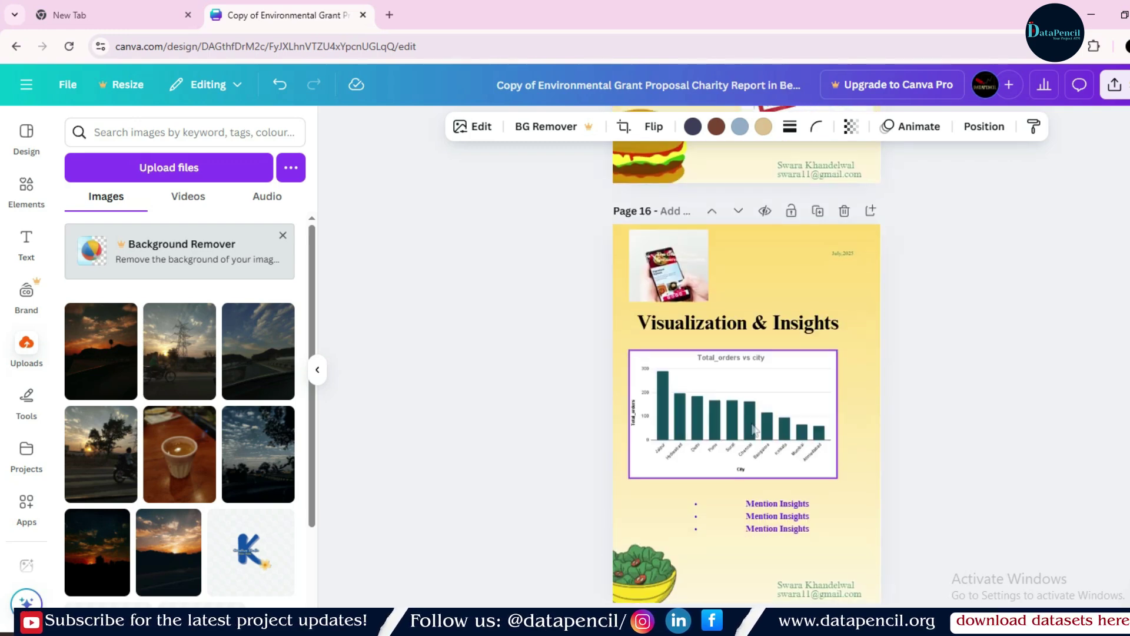
Nudge the Total_orders vs city chart up slightly and select the three Mention Insights lines
scroll(747, 344, down, 2)
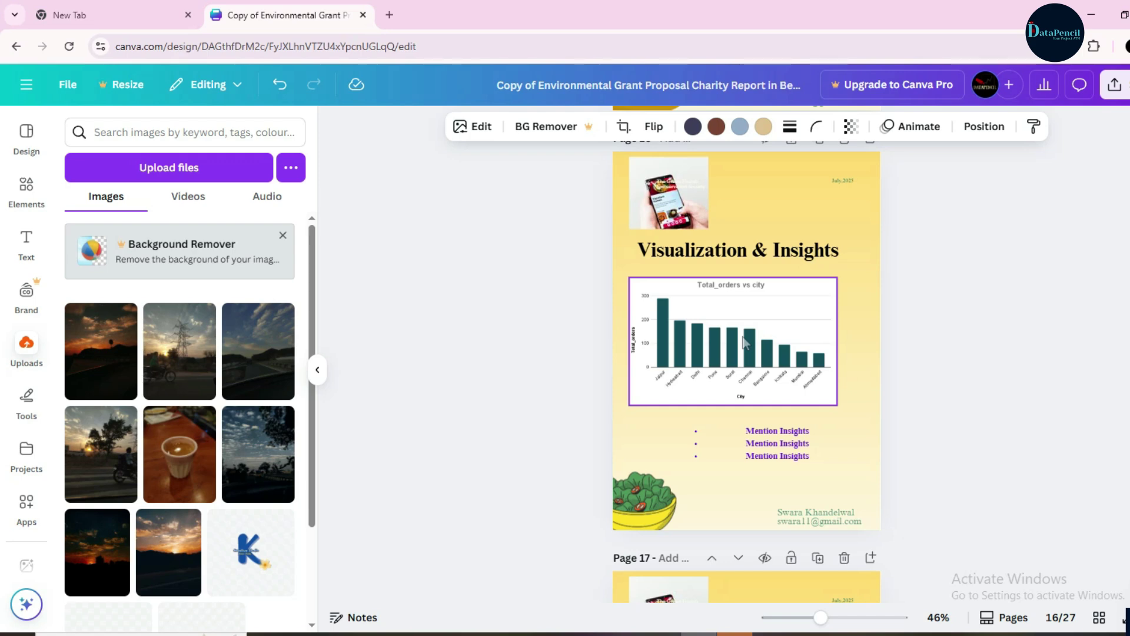
drag(744, 341, 745, 339)
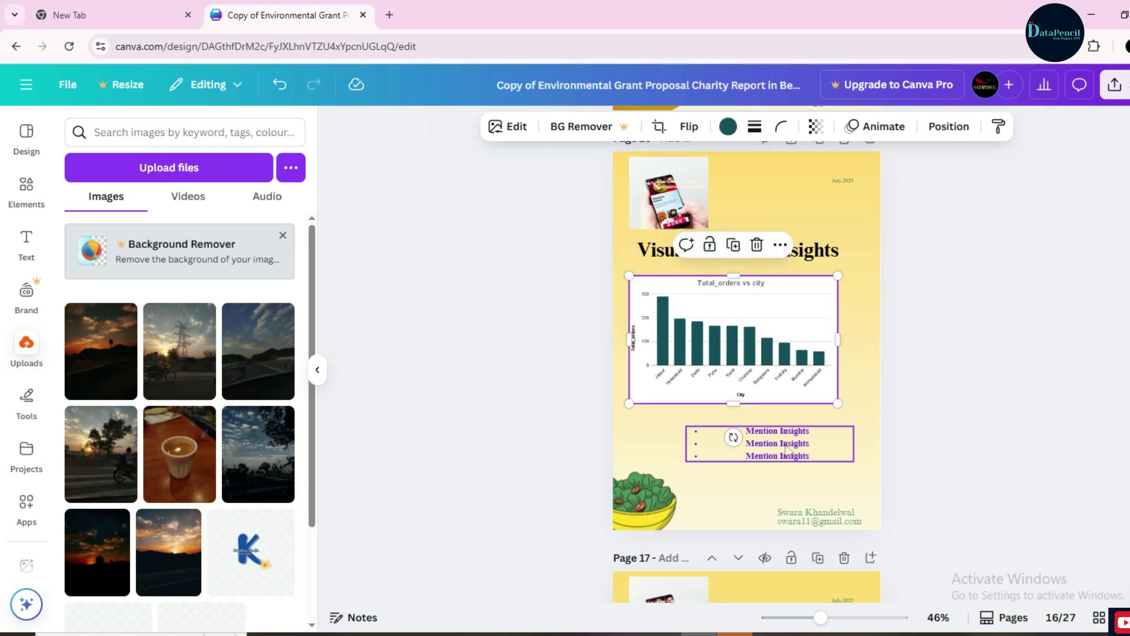
click(787, 449)
triple_click(764, 447)
click(745, 436)
drag(745, 435, 814, 455)
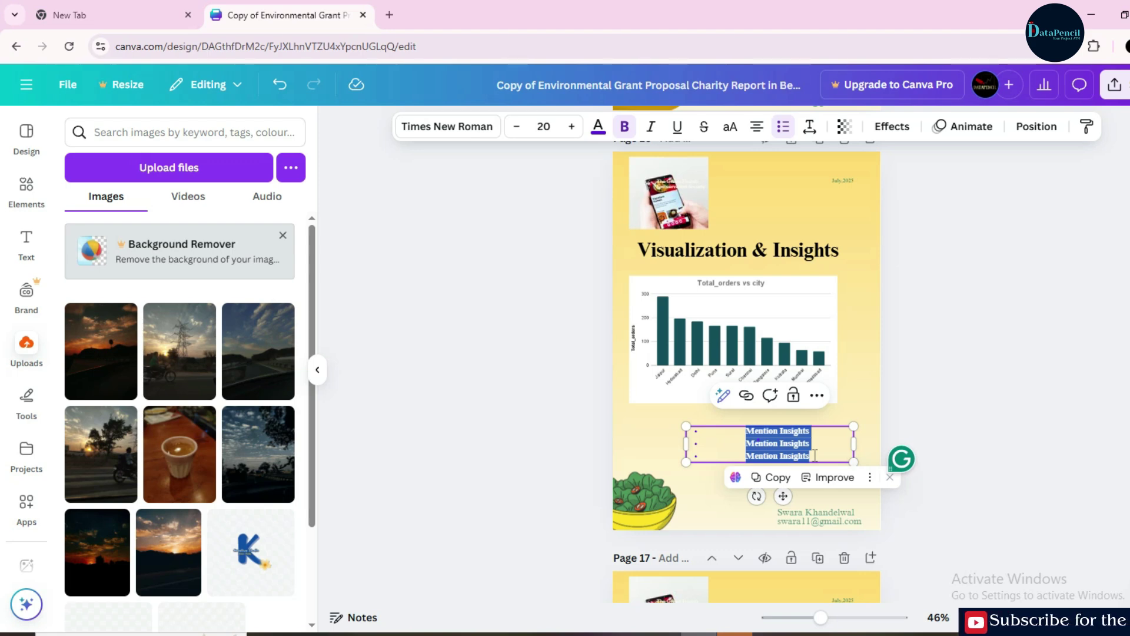
click(913, 348)
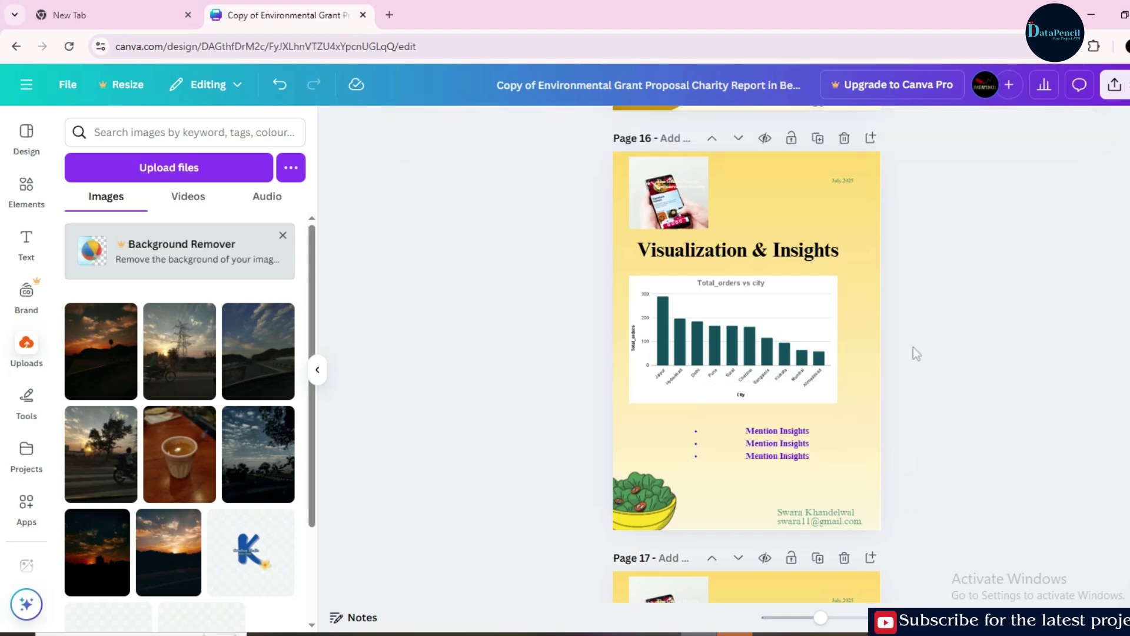
click(797, 439)
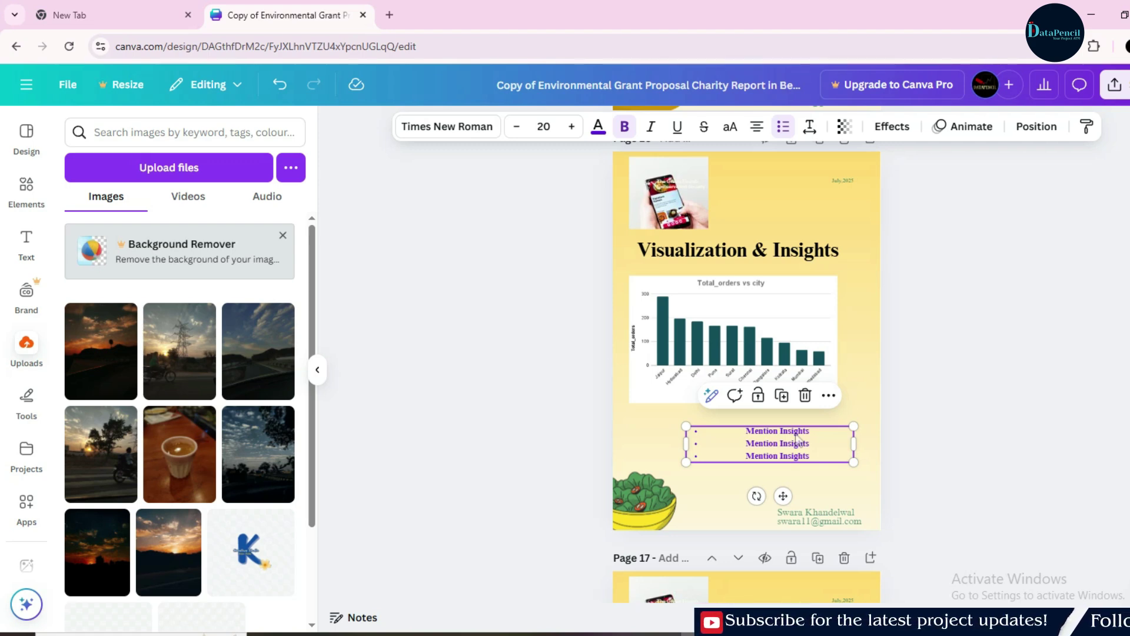
Scroll through pages 17–25 down to page 26, Conclusion
scroll(677, 377, down, 3)
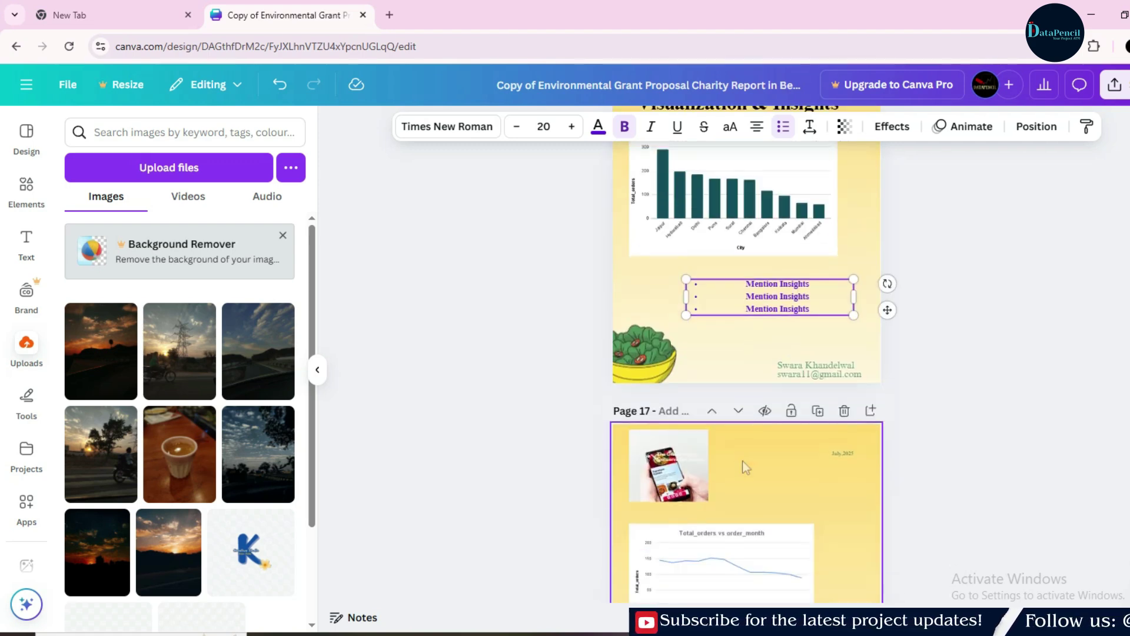
scroll(673, 370, up, 1)
scroll(719, 523, down, 5)
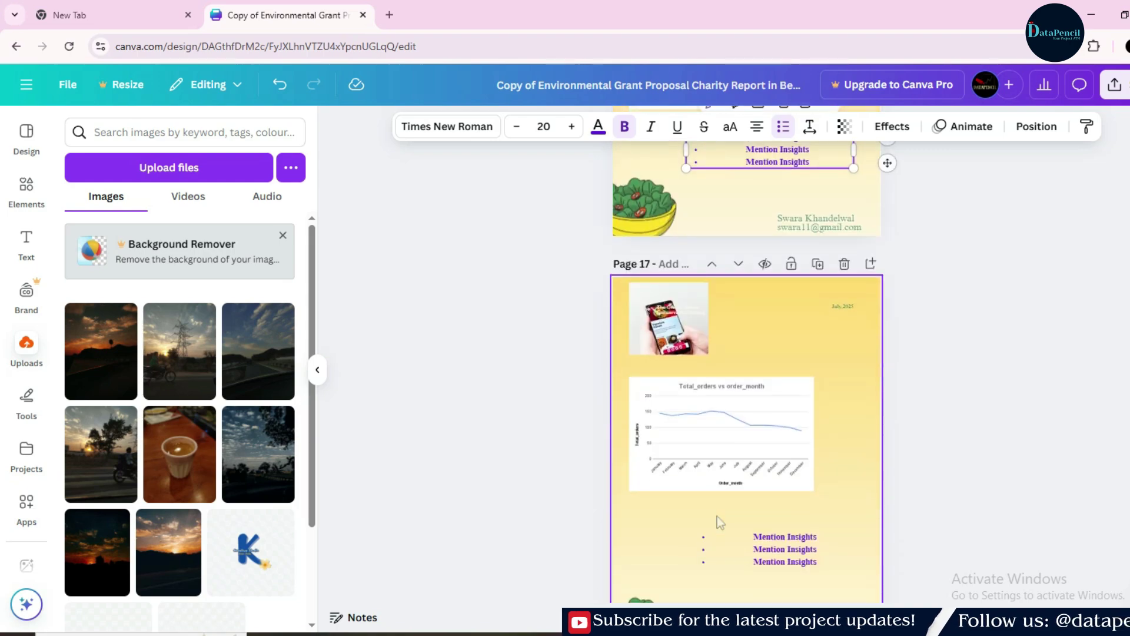
scroll(719, 523, down, 8)
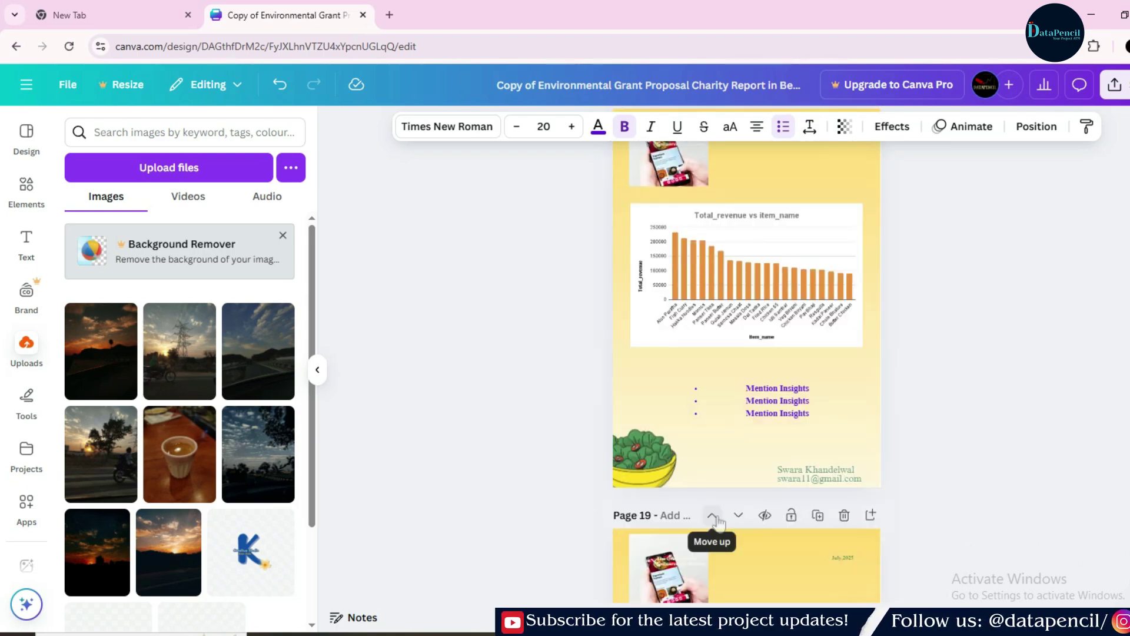
scroll(719, 521, up, 3)
scroll(718, 521, down, 20)
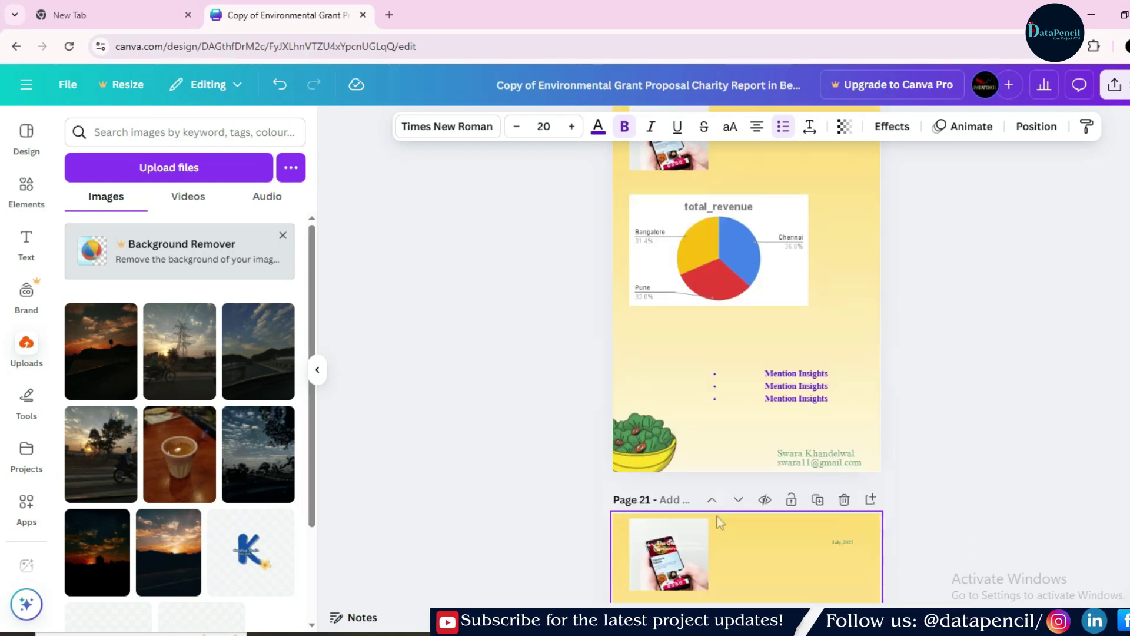
scroll(719, 522, down, 20)
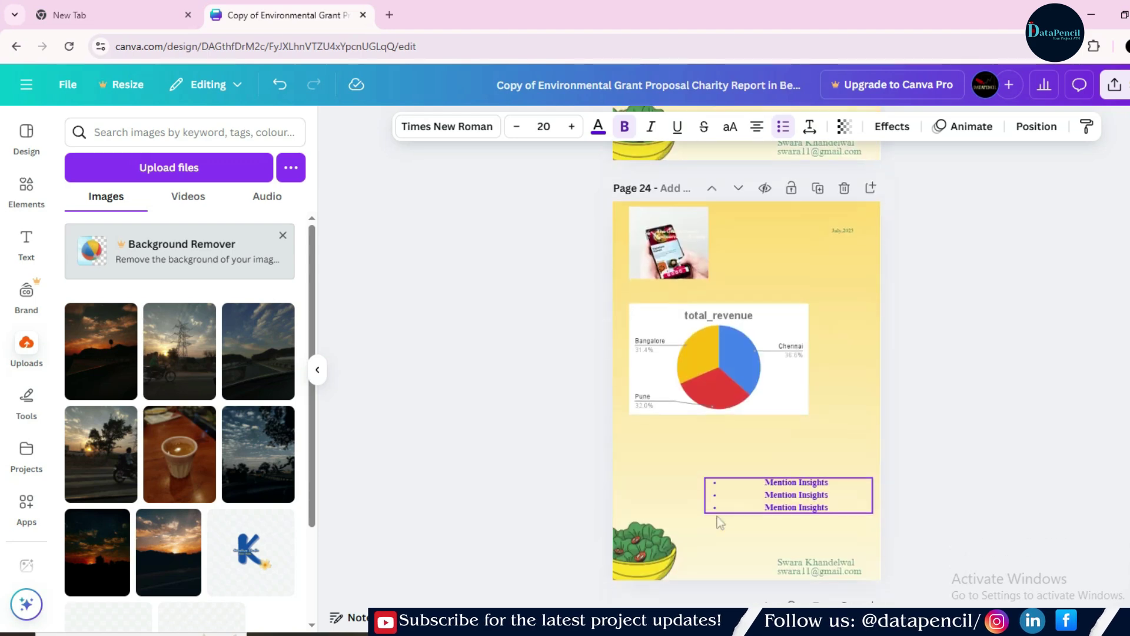
scroll(720, 522, down, 3)
scroll(686, 353, up, 1)
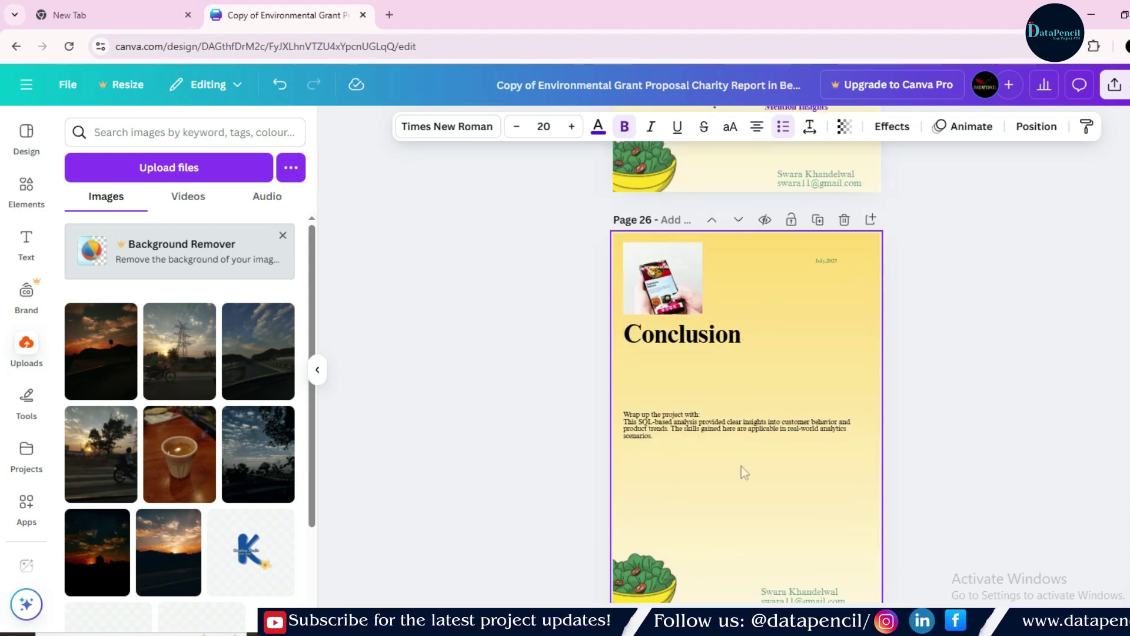
Open the three-line Conclusion paragraph for editing, then deselect it
scroll(742, 478, down, 1)
click(721, 351)
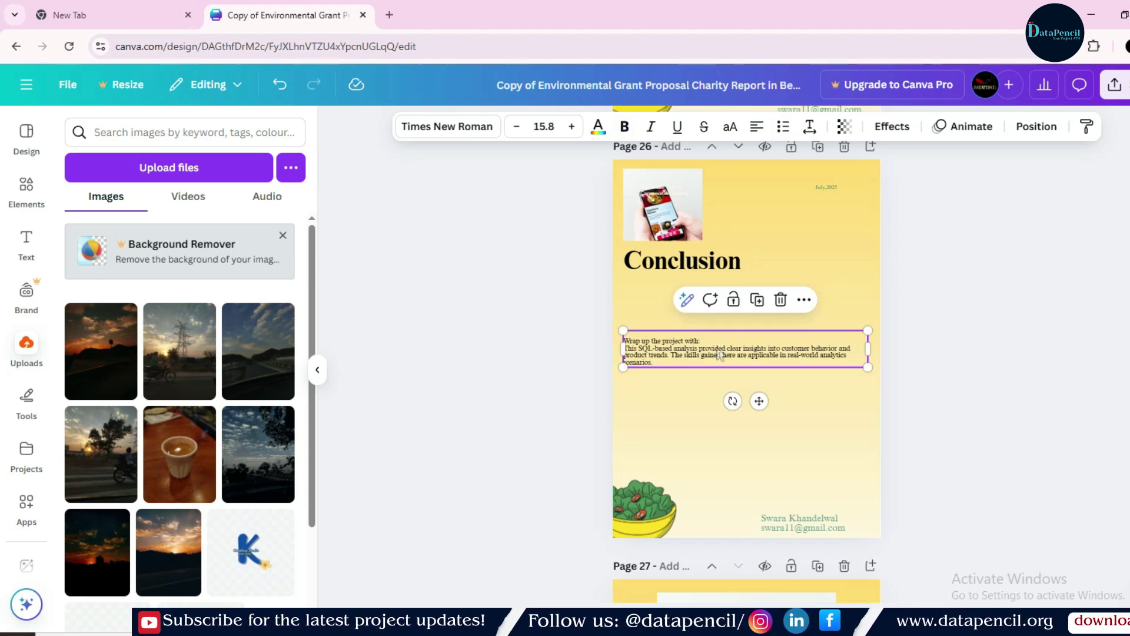
double_click(720, 353)
click(863, 358)
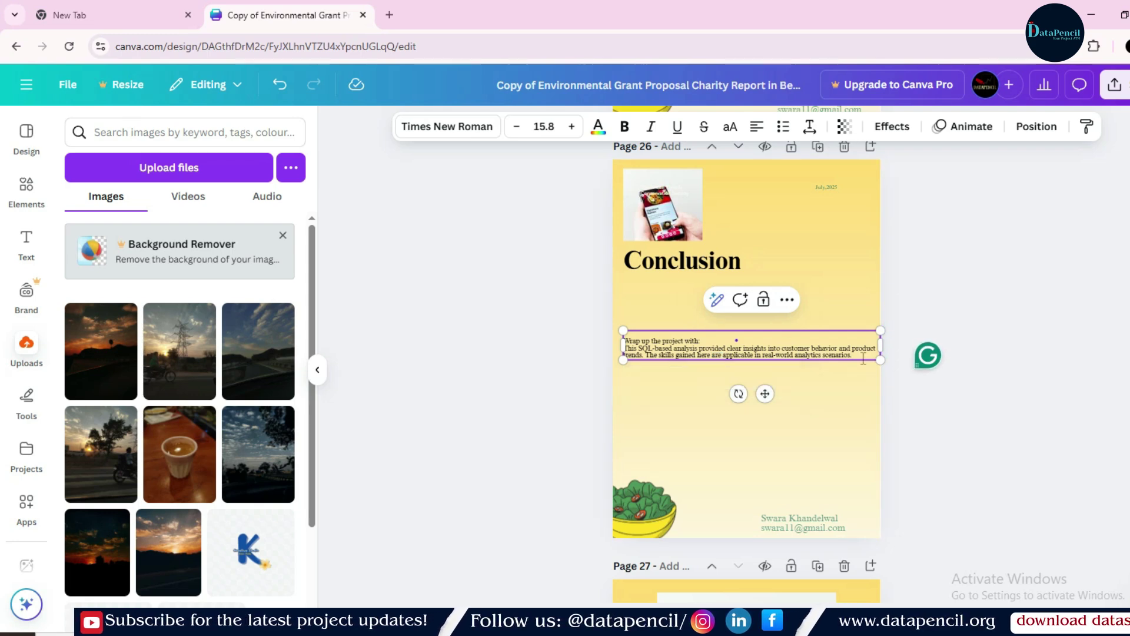
click(766, 497)
Return to the Online Food Delivery SQL Project cover on page 1 and select its background
scroll(766, 497, down, 4)
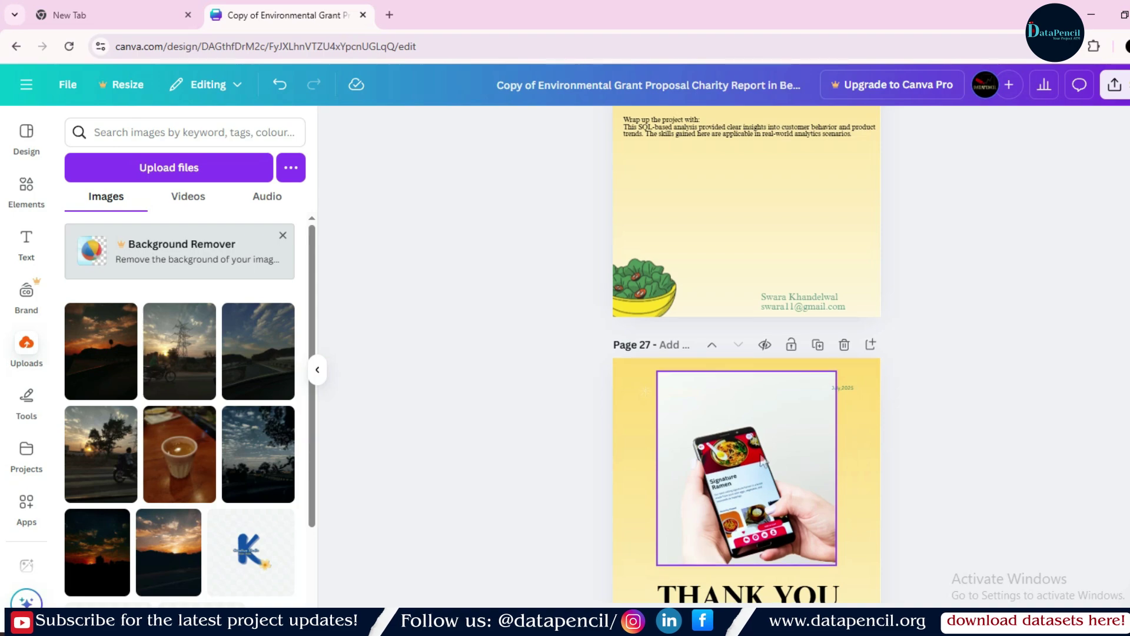
scroll(730, 495, down, 3)
scroll(740, 511, up, 5)
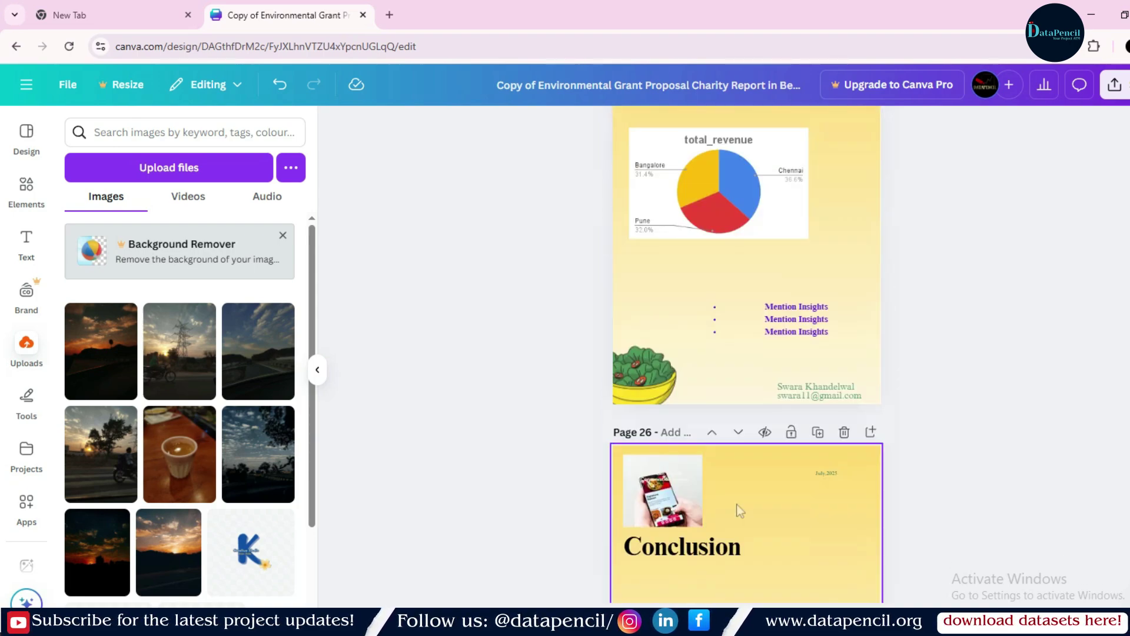
scroll(740, 511, up, 10)
scroll(701, 436, up, 20)
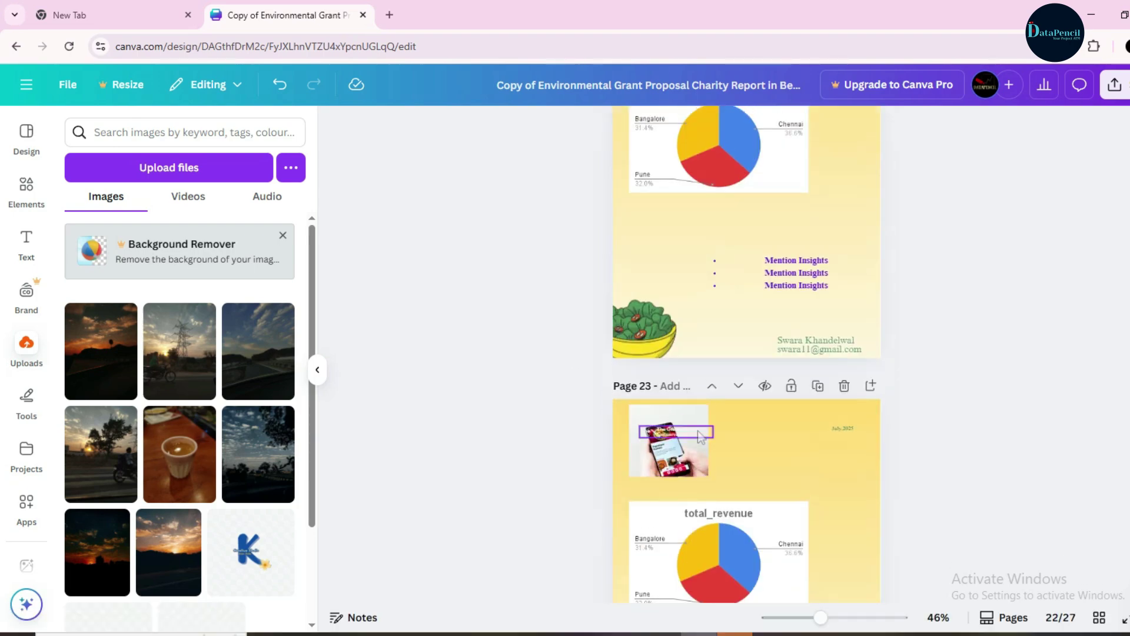
scroll(846, 522, up, 10)
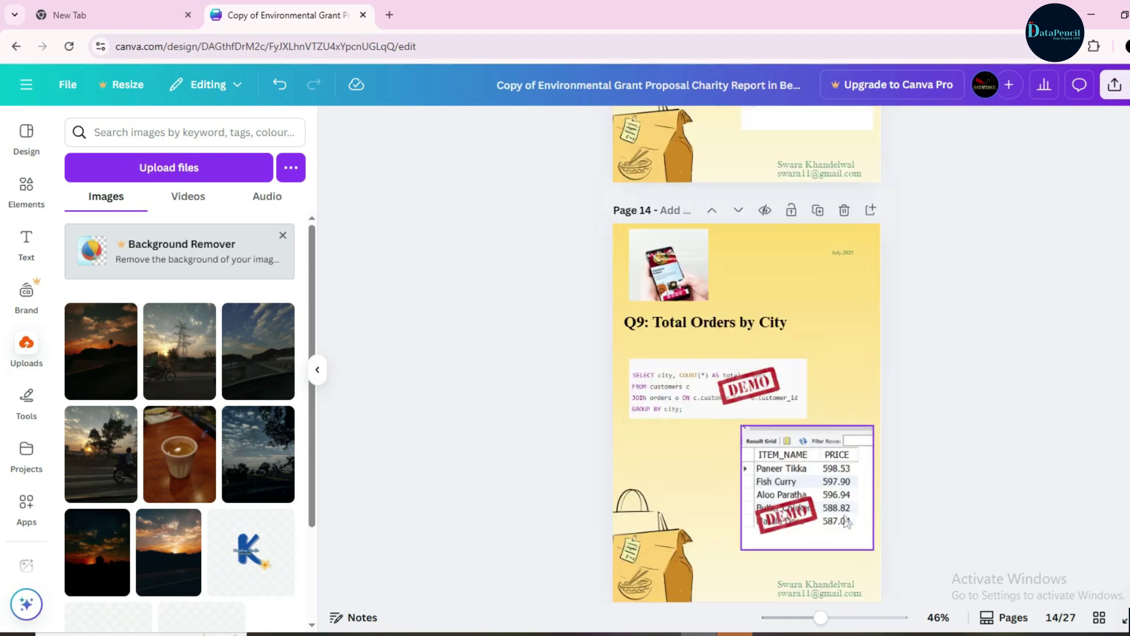
scroll(830, 341, up, 15)
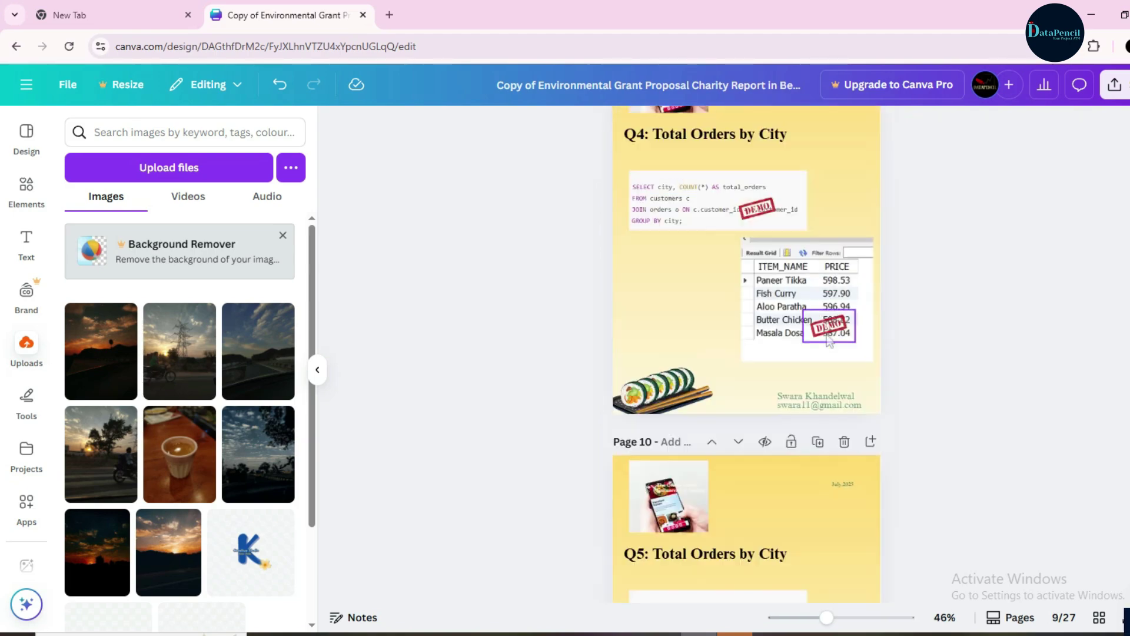
scroll(830, 342, up, 12)
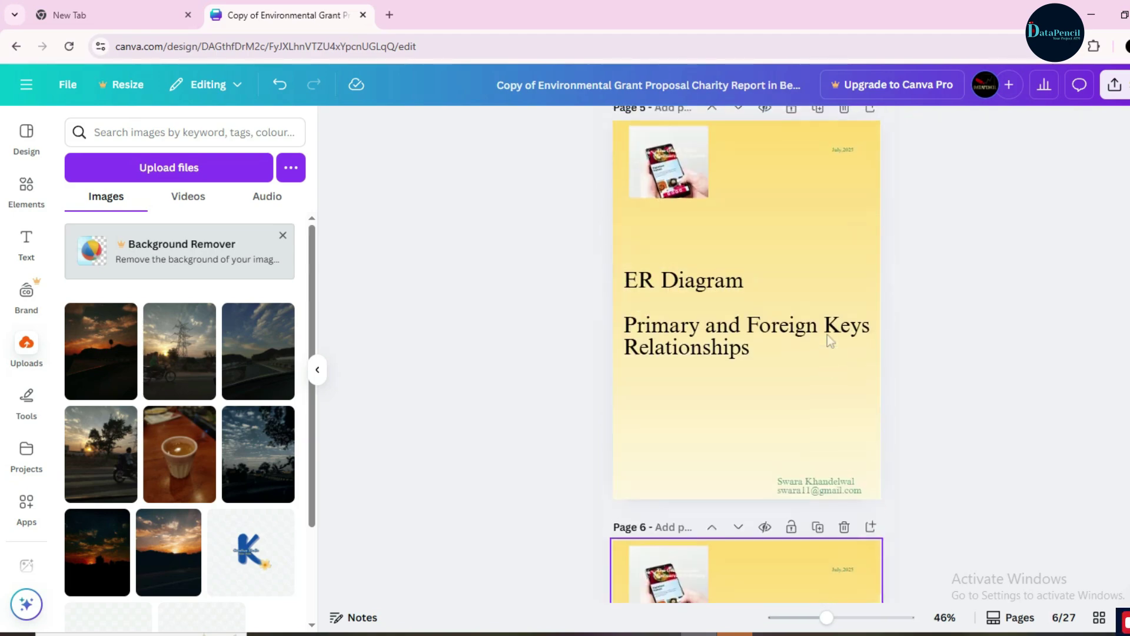
scroll(829, 341, up, 10)
click(842, 426)
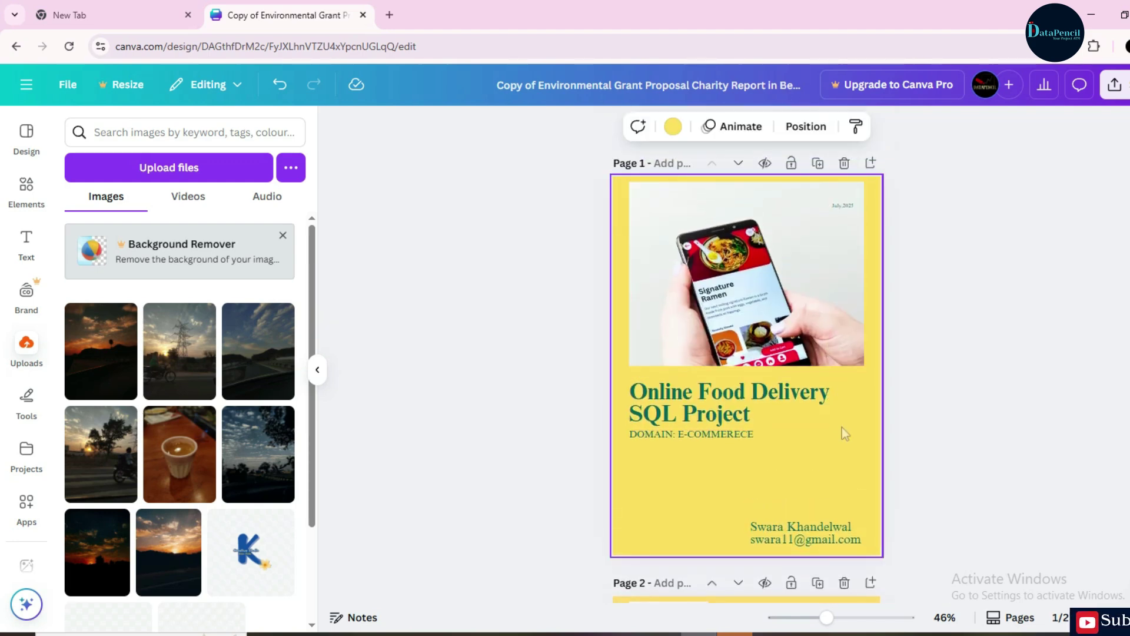
Try pink, cyan and grey from Default solid colours on the cover background, then restore yellow
click(673, 126)
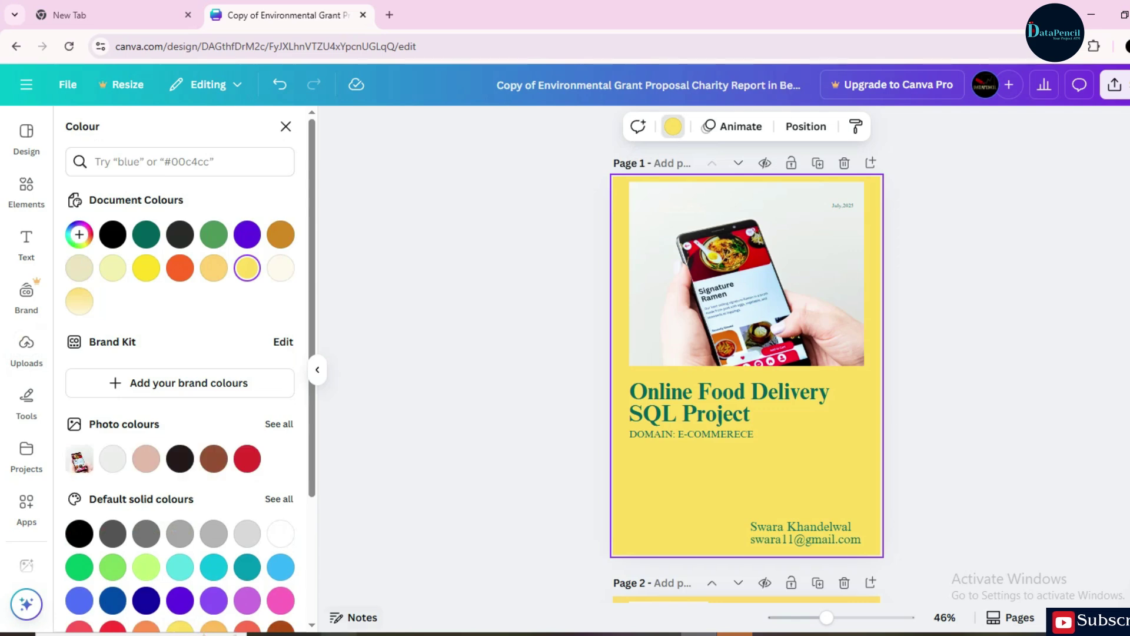
click(281, 600)
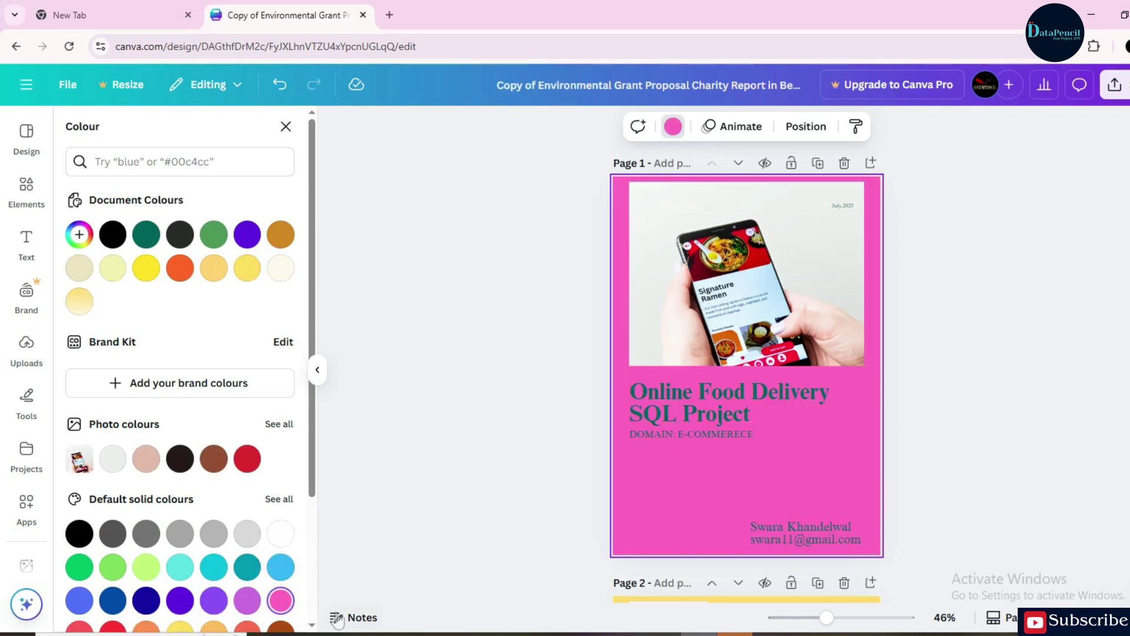
scroll(246, 614, down, 3)
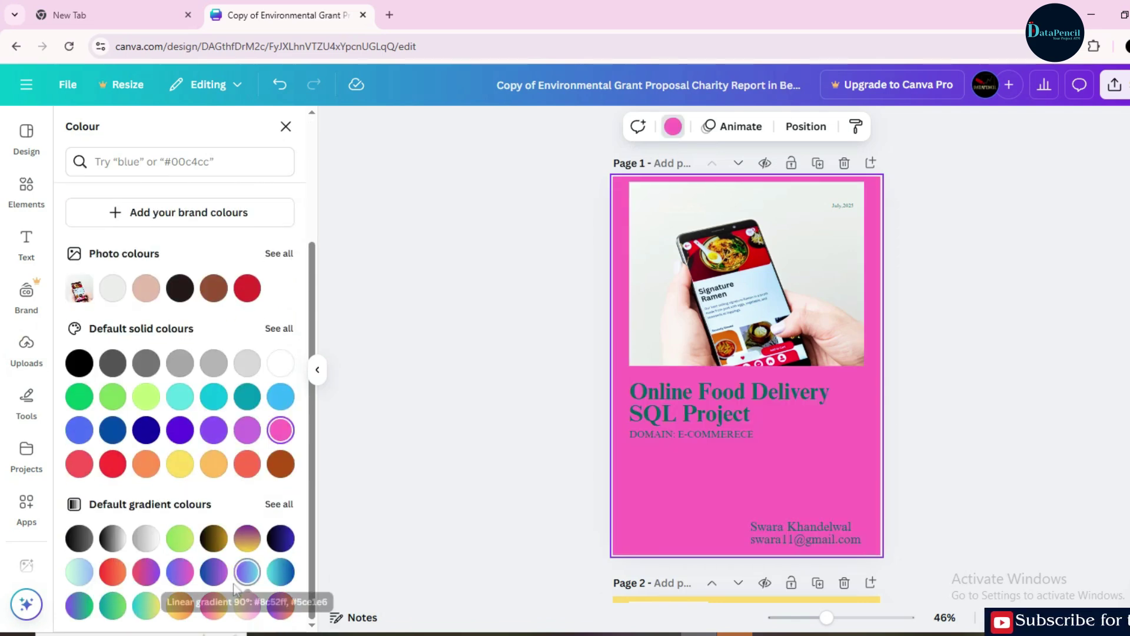
click(214, 397)
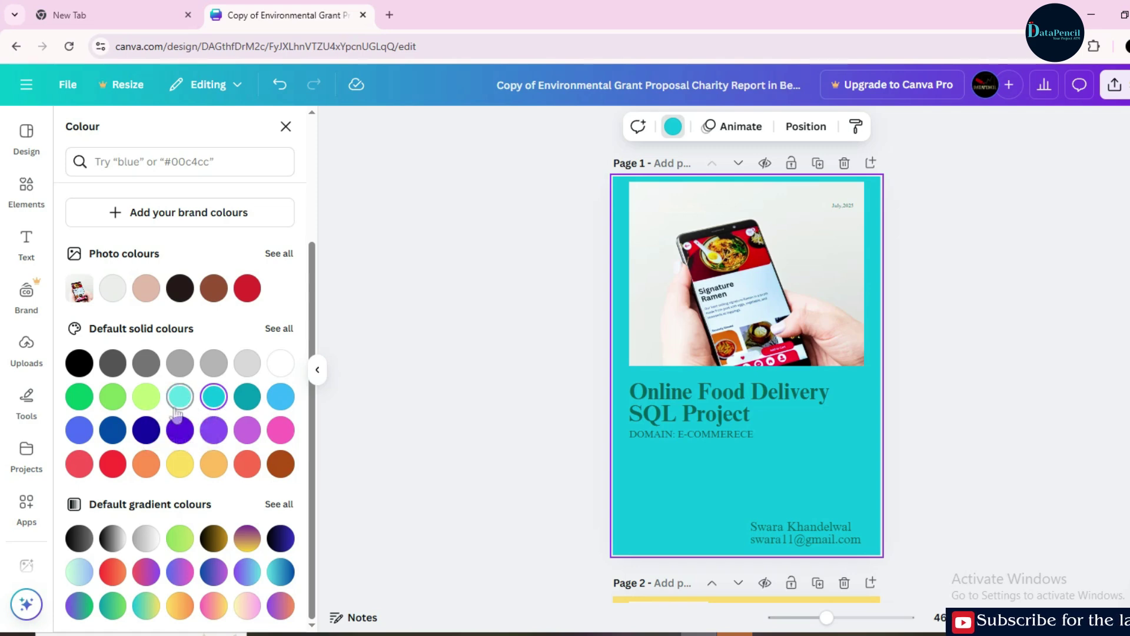
click(180, 362)
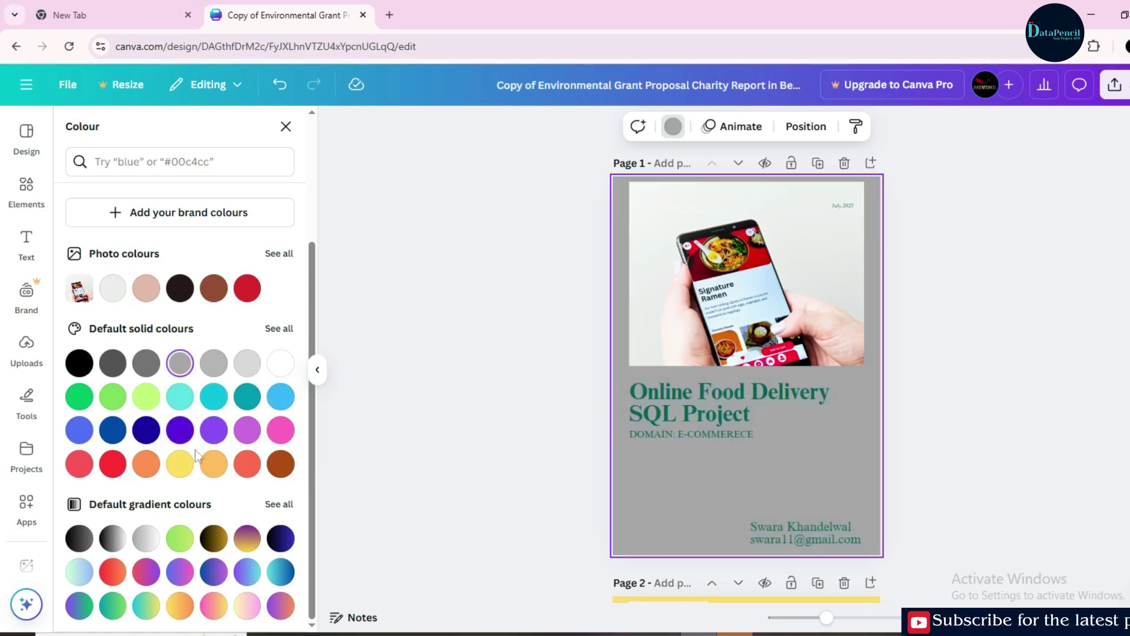
click(180, 464)
scroll(581, 435, down, 4)
scroll(581, 436, down, 8)
scroll(582, 437, up, 10)
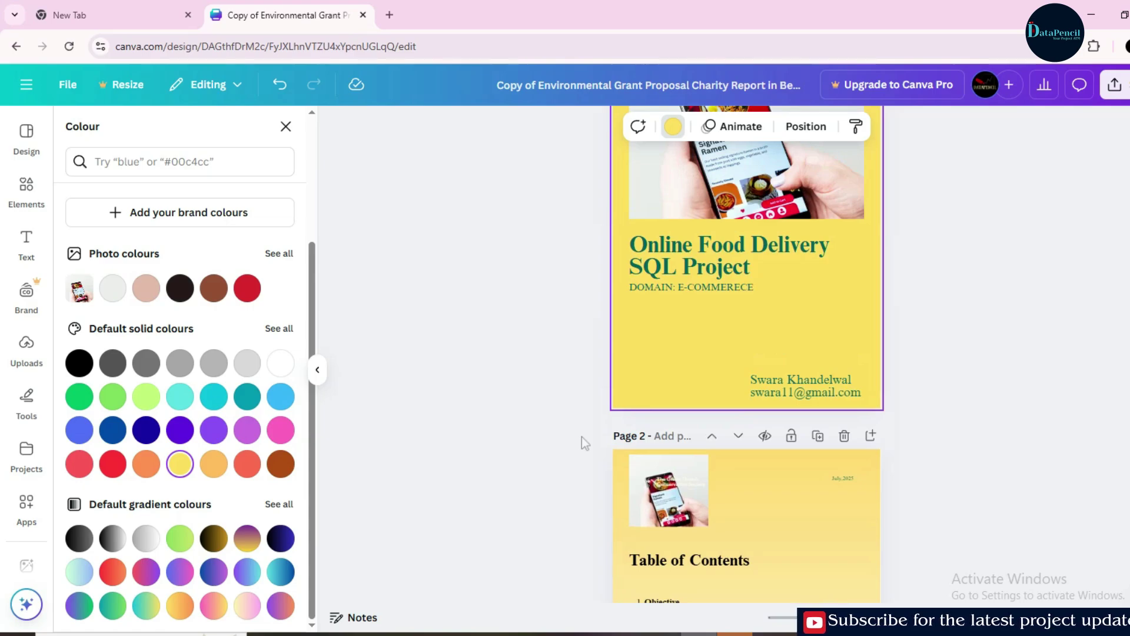